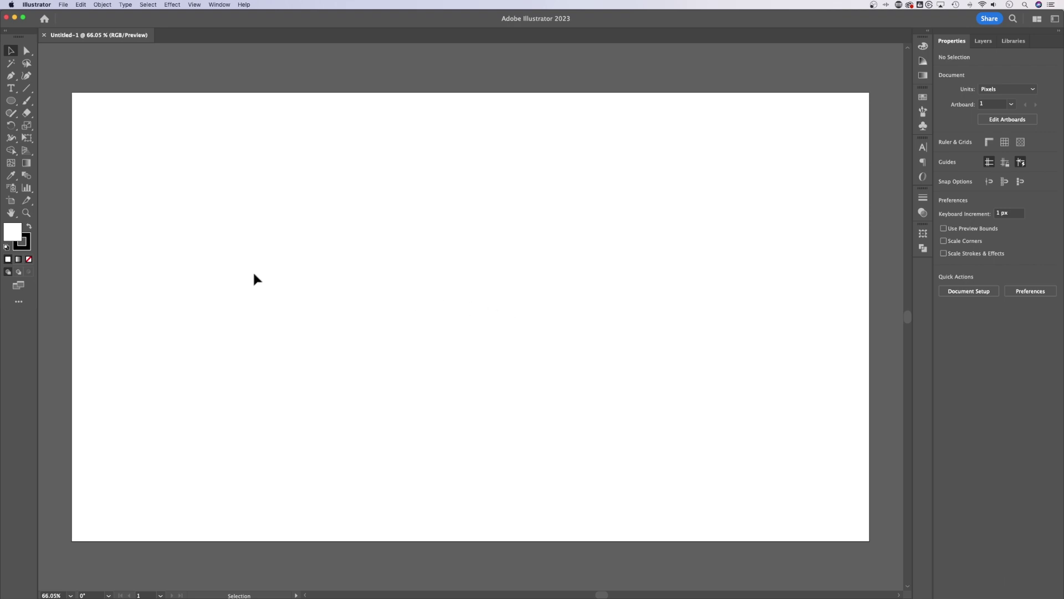
# - Set the drawing defaults to a dark grey 1E1E1E fill with no stroke
pyautogui.click(29, 227)
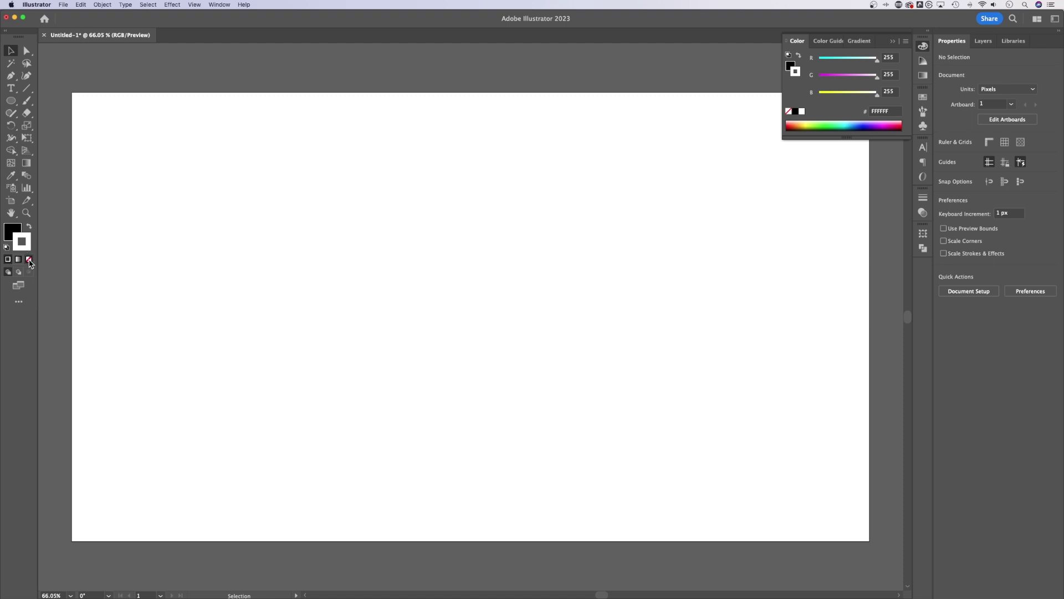
pyautogui.click(29, 259)
pyautogui.click(14, 238)
pyautogui.doubleClick(17, 237)
pyautogui.moveTo(396, 349); pyautogui.dragTo(388, 355)
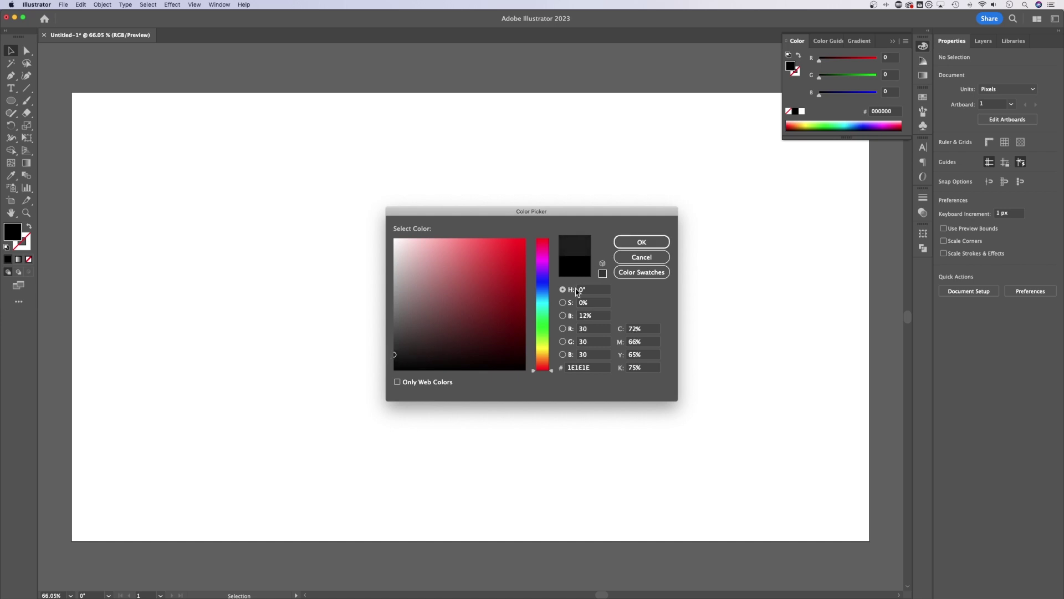
pyautogui.click(630, 243)
# - Draw a 1920 × 1080 px rectangle that covers the whole artboard as the dark background
pyautogui.moveTo(10, 101); pyautogui.dragTo(869, 541)
pyautogui.click(191, 5)
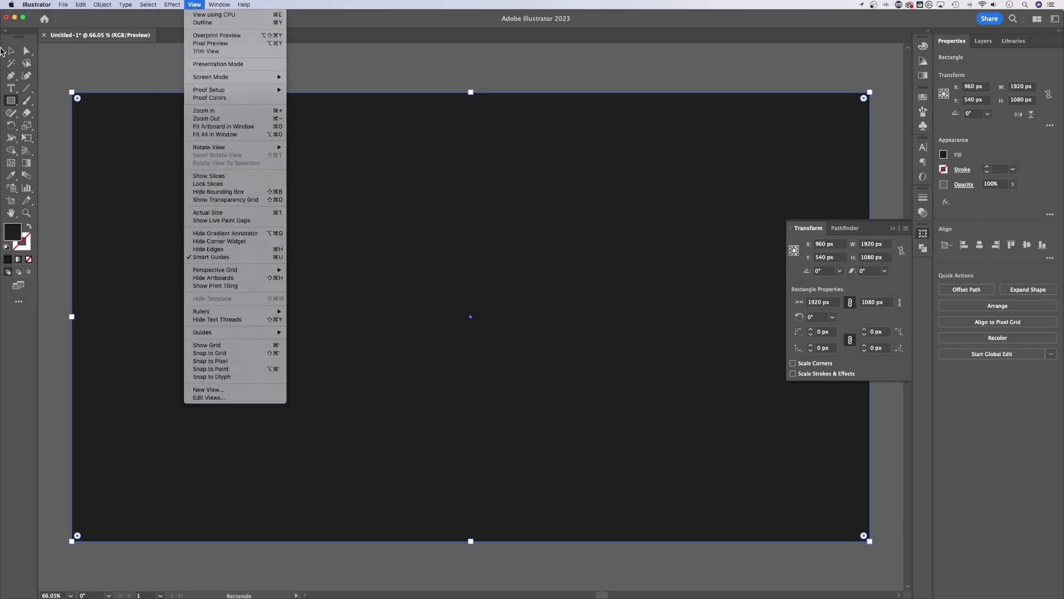
pyautogui.click(5, 49)
pyautogui.click(7, 49)
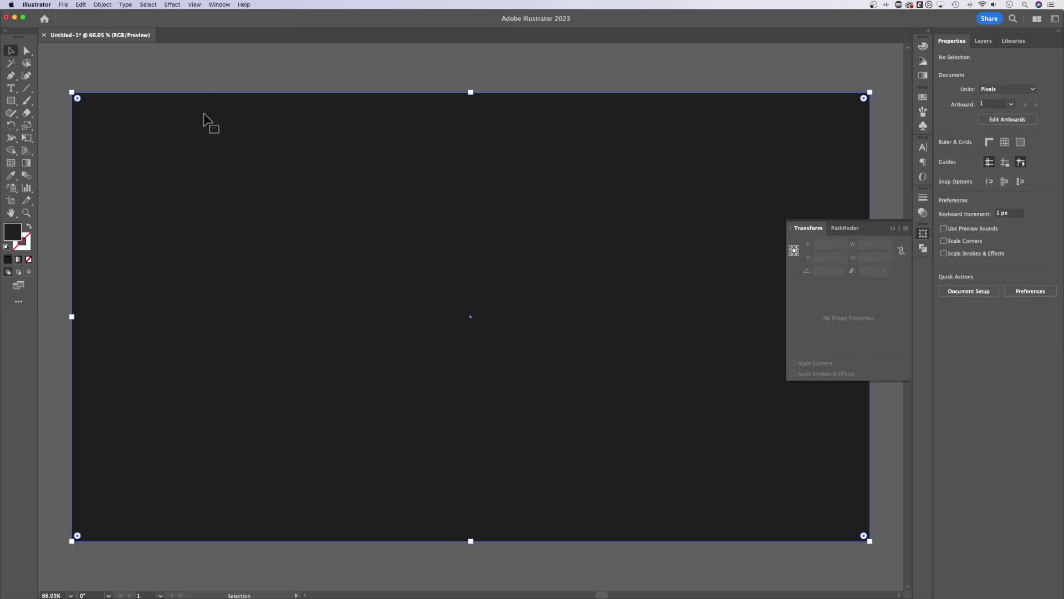
# - Lock the background rectangle in place
pyautogui.click(96, 4)
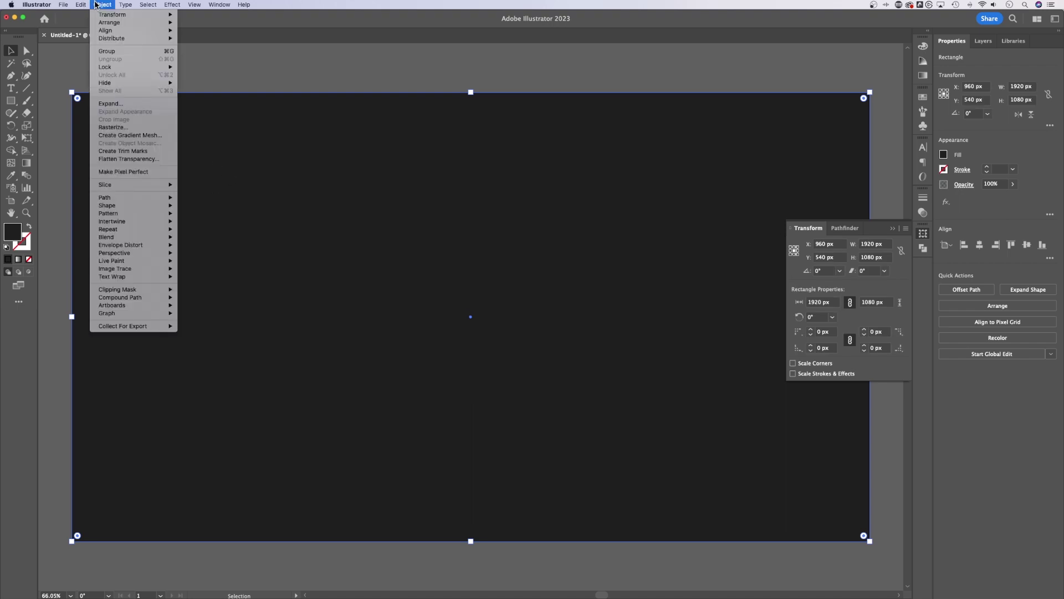
pyautogui.moveTo(108, 67)
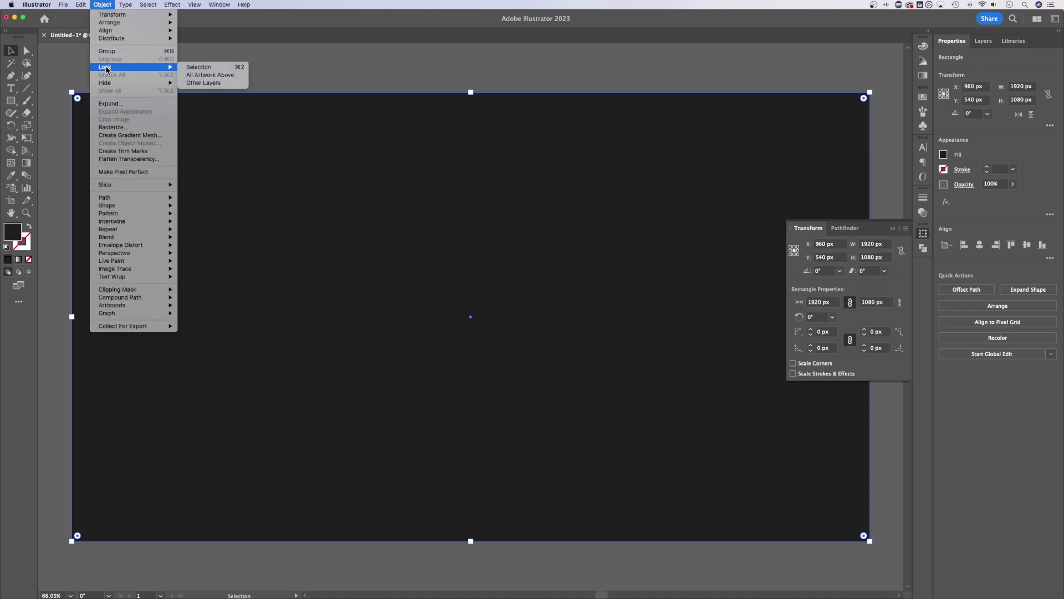
pyautogui.click(211, 69)
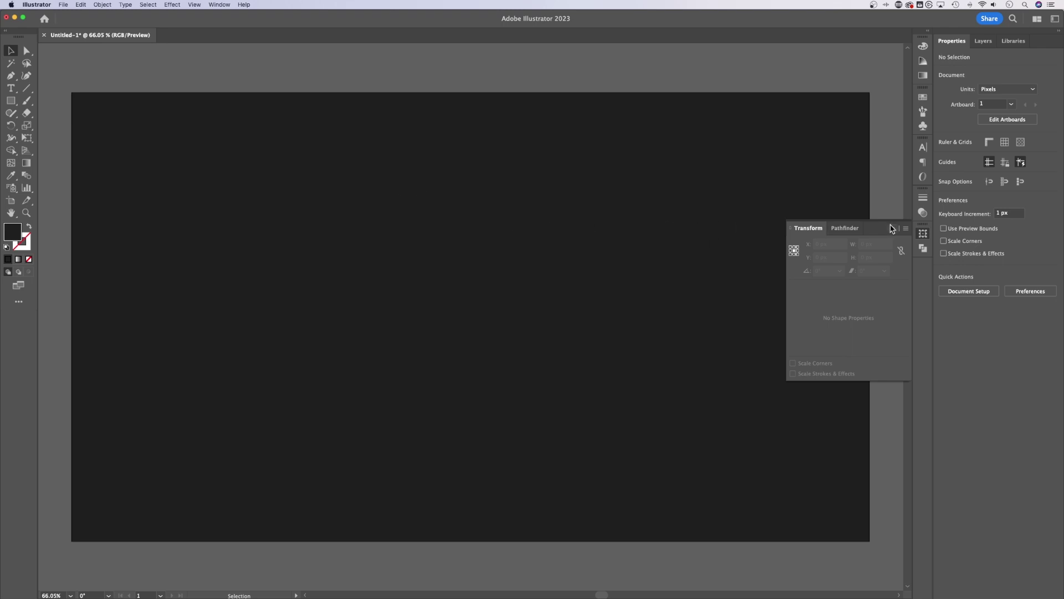
pyautogui.click(554, 228)
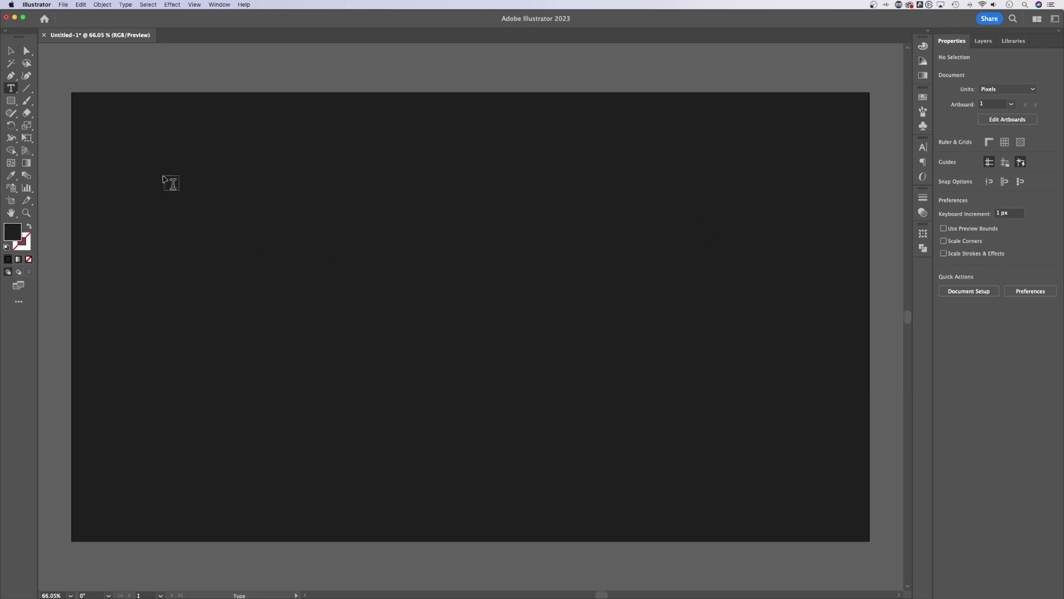
# - Add the text "Neon", scale it up to about 748 px wide, and place it near the artboard's centre
pyautogui.press('t')
pyautogui.click(376, 271)
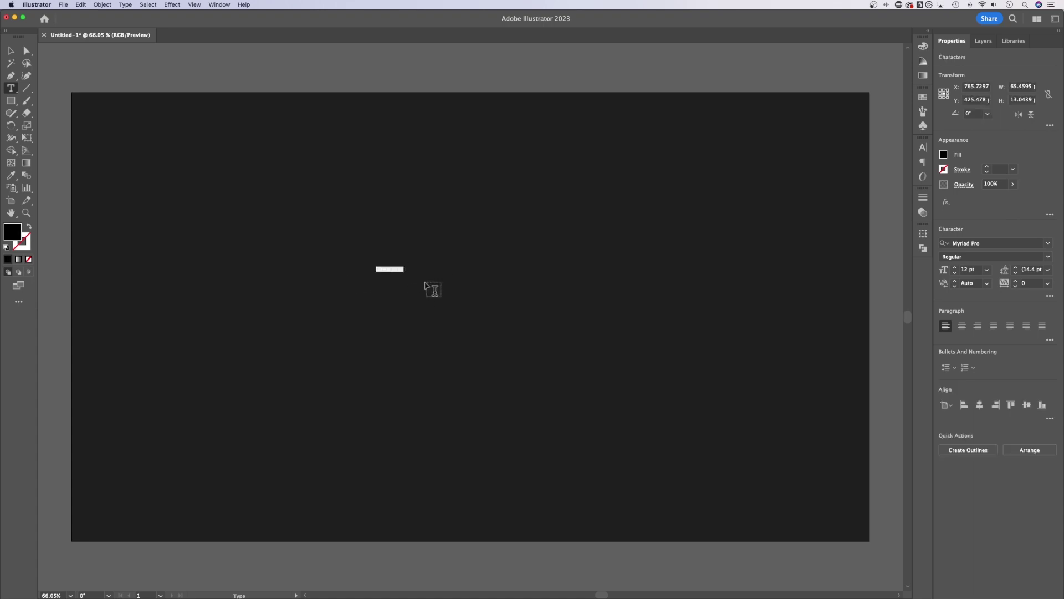
pyautogui.write('H')
pyautogui.click(11, 50)
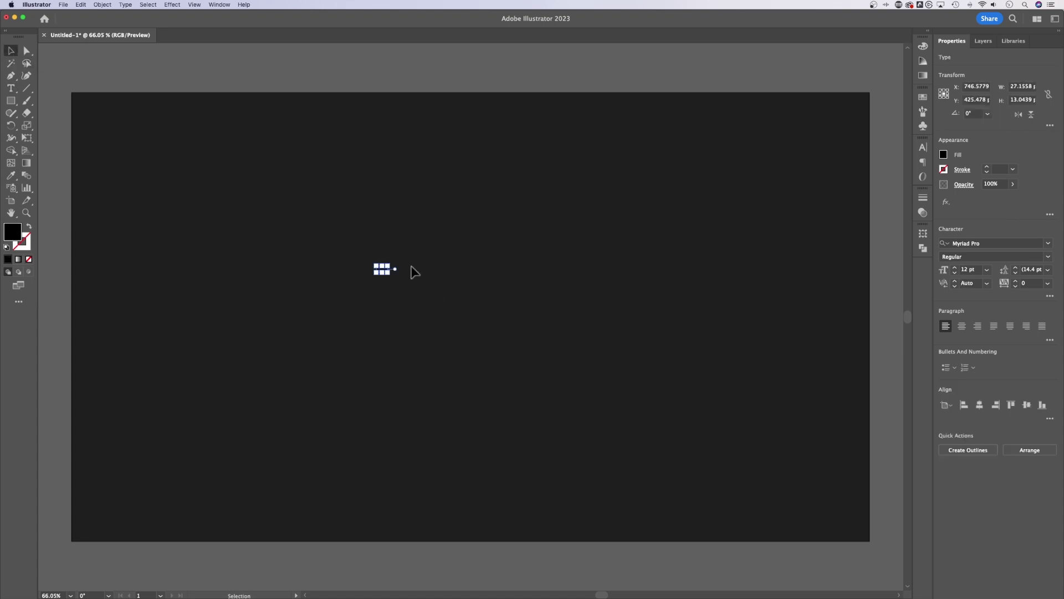
pyautogui.moveTo(390, 275); pyautogui.dragTo(690, 424)
pyautogui.moveTo(621, 327); pyautogui.dragTo(552, 300)
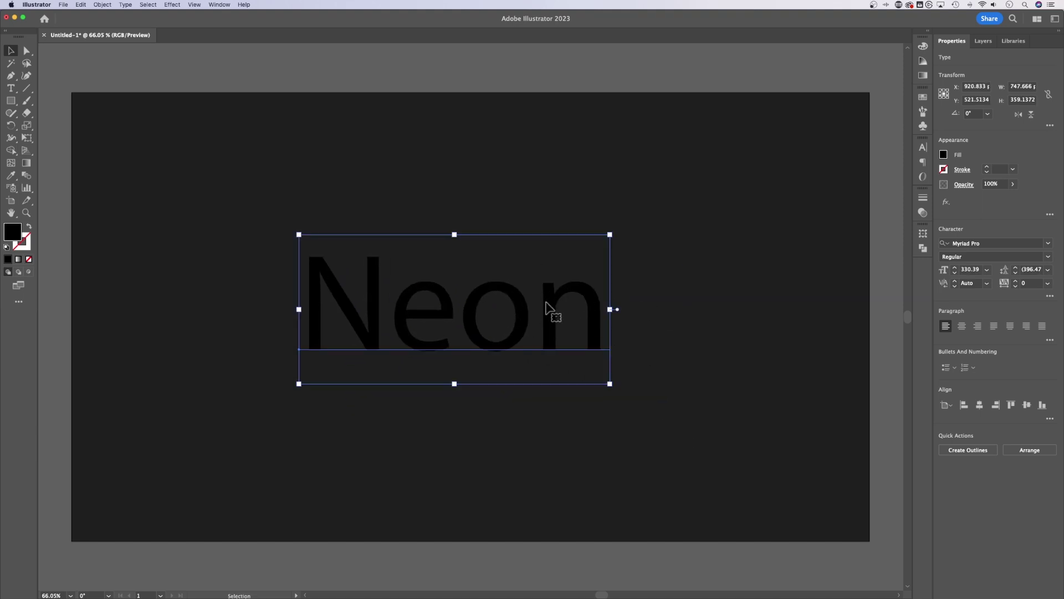
# - Change the "Neon" text's font to Brittany Signature and move the text slightly up towards the artboard's centre
pyautogui.click(1047, 243)
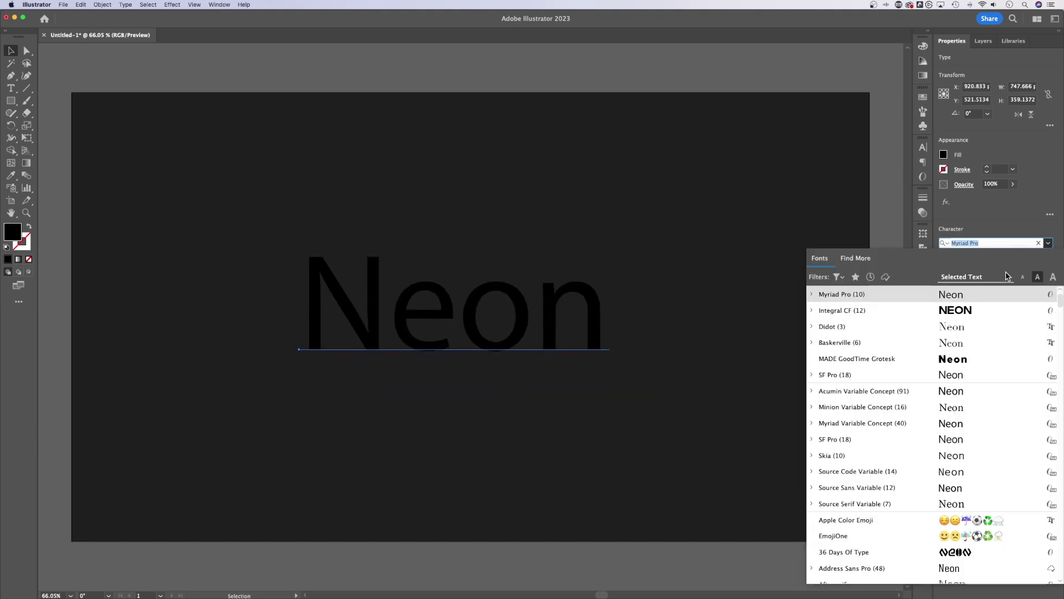
pyautogui.click(878, 521)
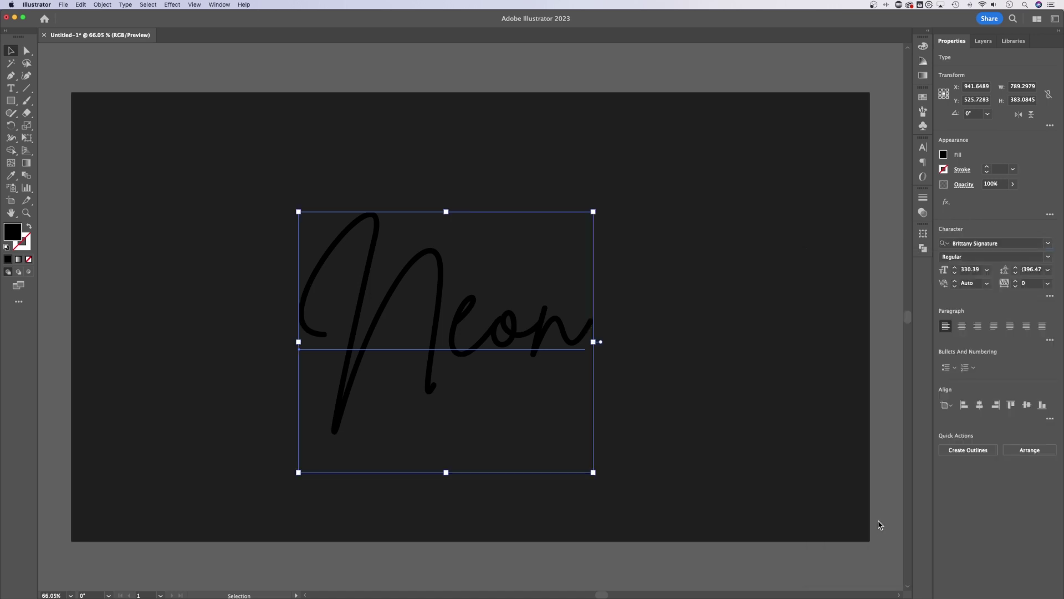
pyautogui.moveTo(561, 330)
pyautogui.mouseDown()
pyautogui.moveTo(577, 307)
pyautogui.moveTo(575, 318)
pyautogui.mouseUp()
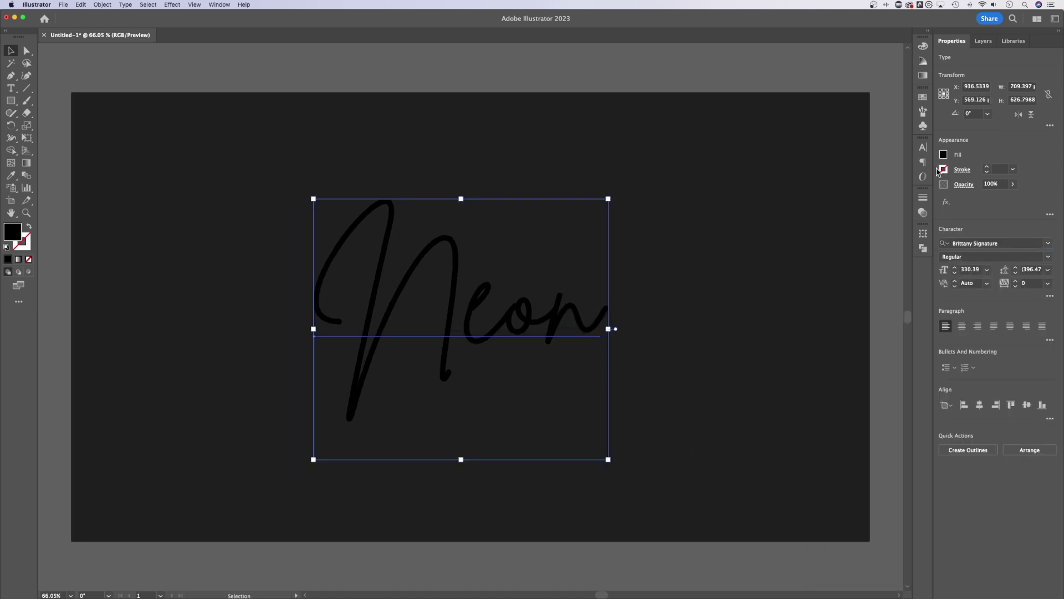
# - Remove the text's own fill and add a new white fill to its appearance
pyautogui.click(944, 156)
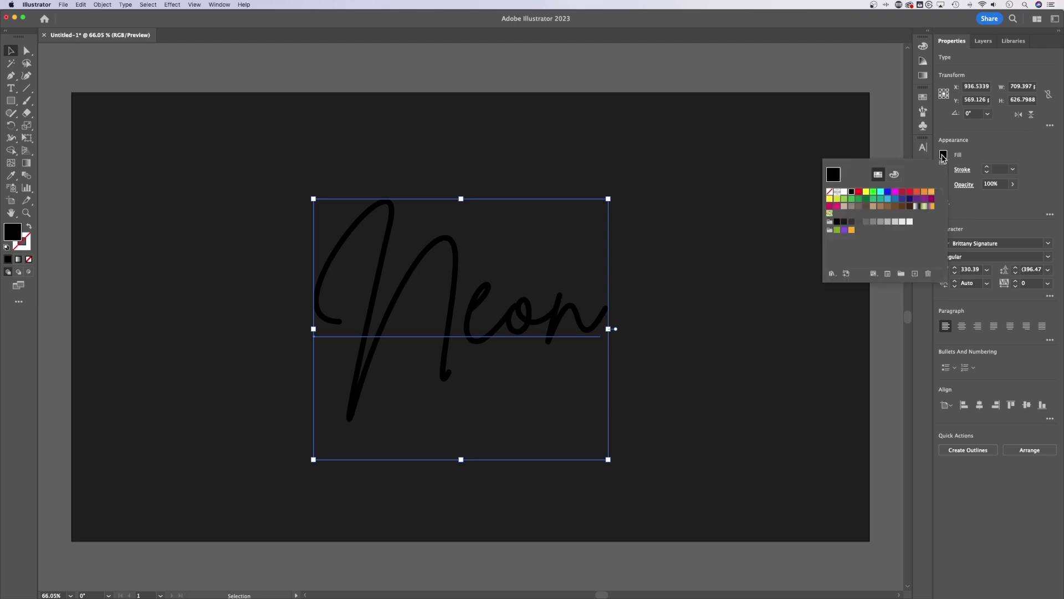
pyautogui.click(830, 192)
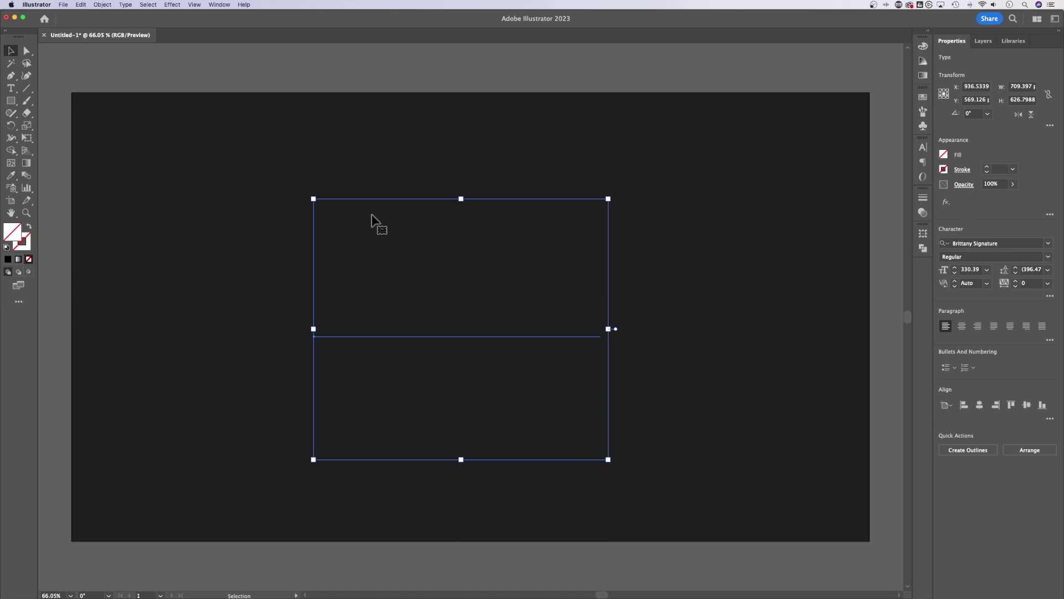
pyautogui.click(219, 5)
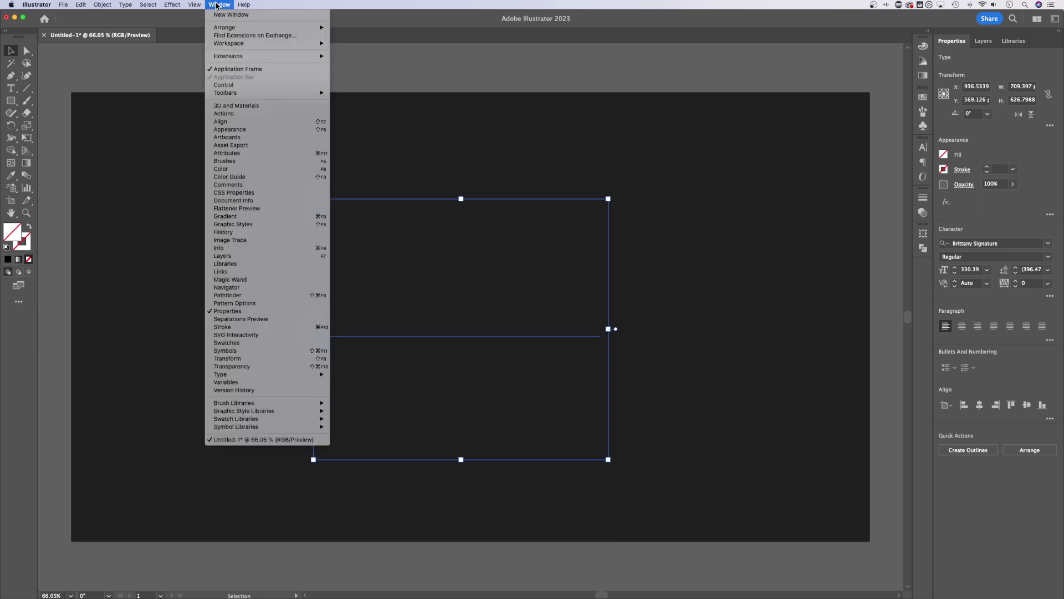
pyautogui.click(238, 129)
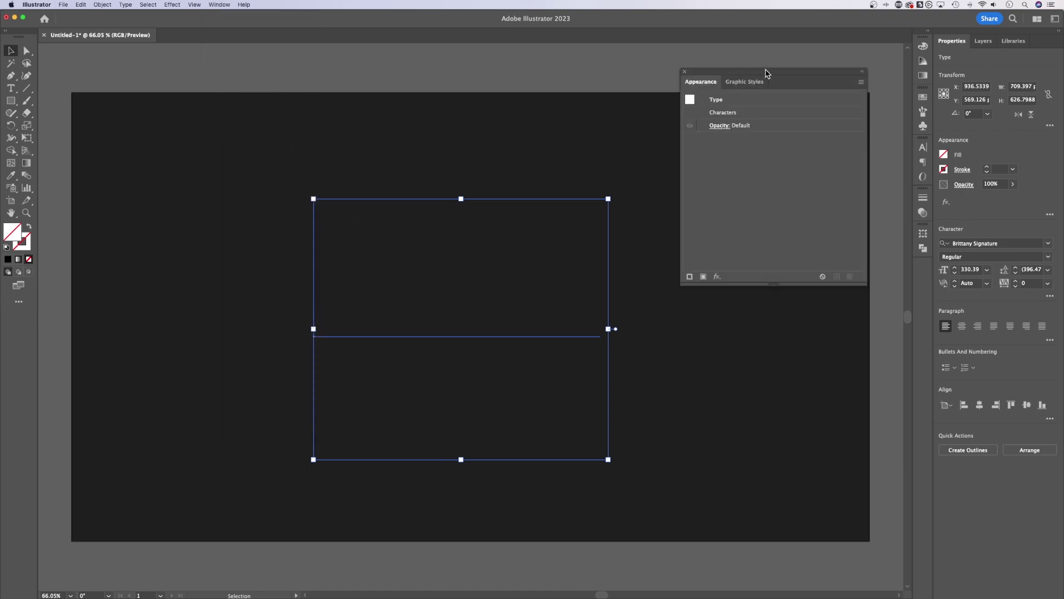
pyautogui.moveTo(772, 76); pyautogui.dragTo(788, 73)
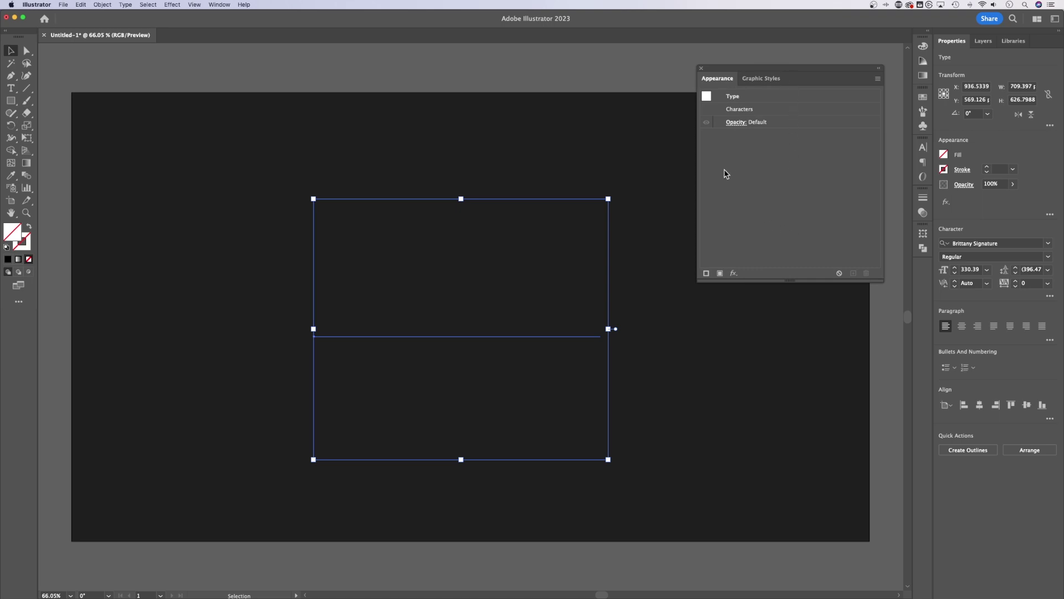
pyautogui.click(720, 274)
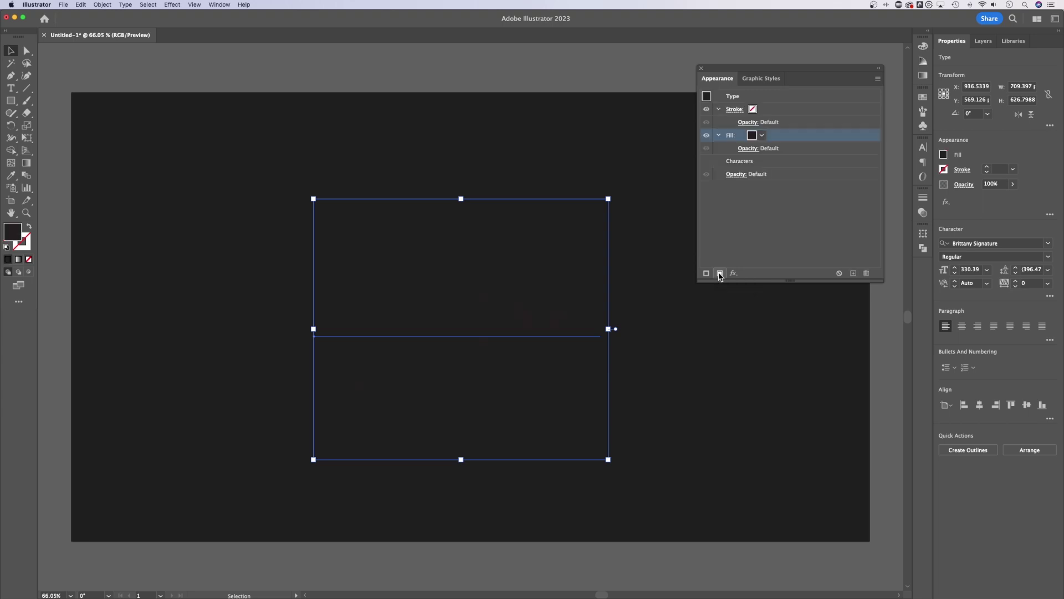
pyautogui.click(761, 135)
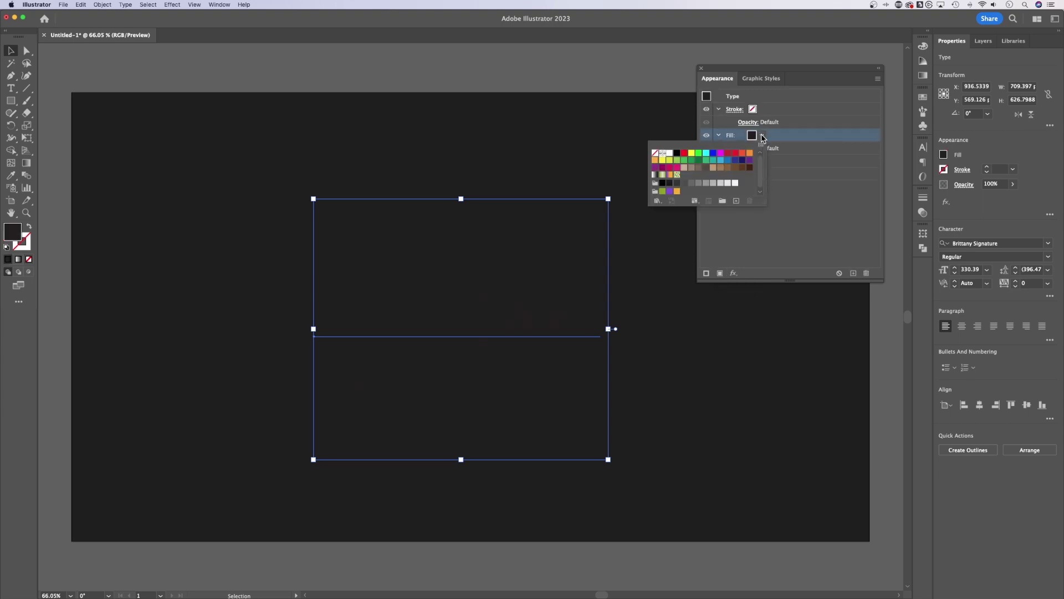
pyautogui.click(666, 153)
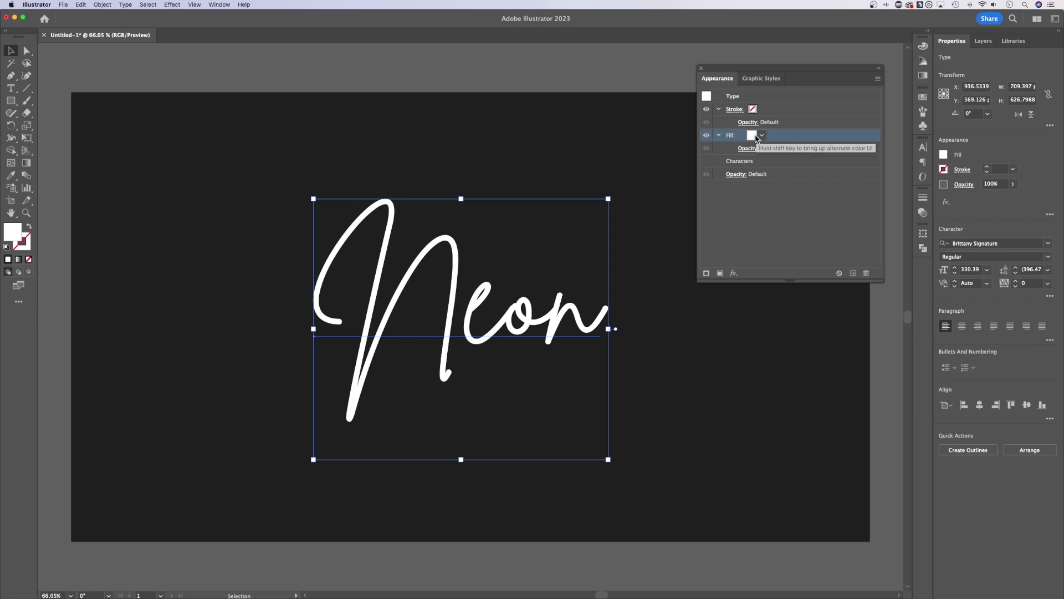
# - Create a global process colour swatch from white FFFFFF and use it for the text's fill
pyautogui.click(762, 136)
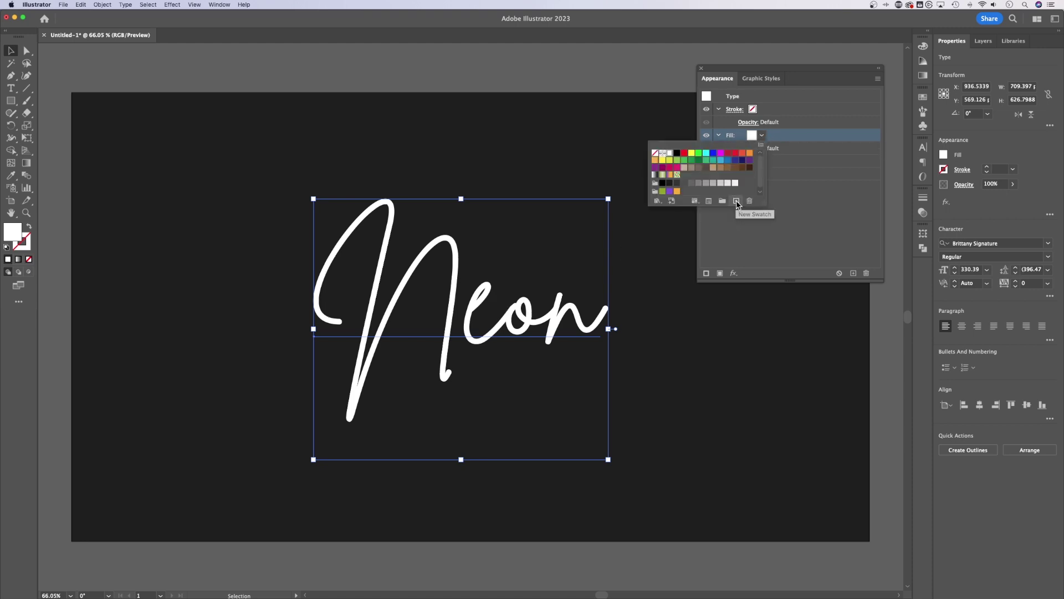
pyautogui.click(736, 202)
pyautogui.click(517, 259)
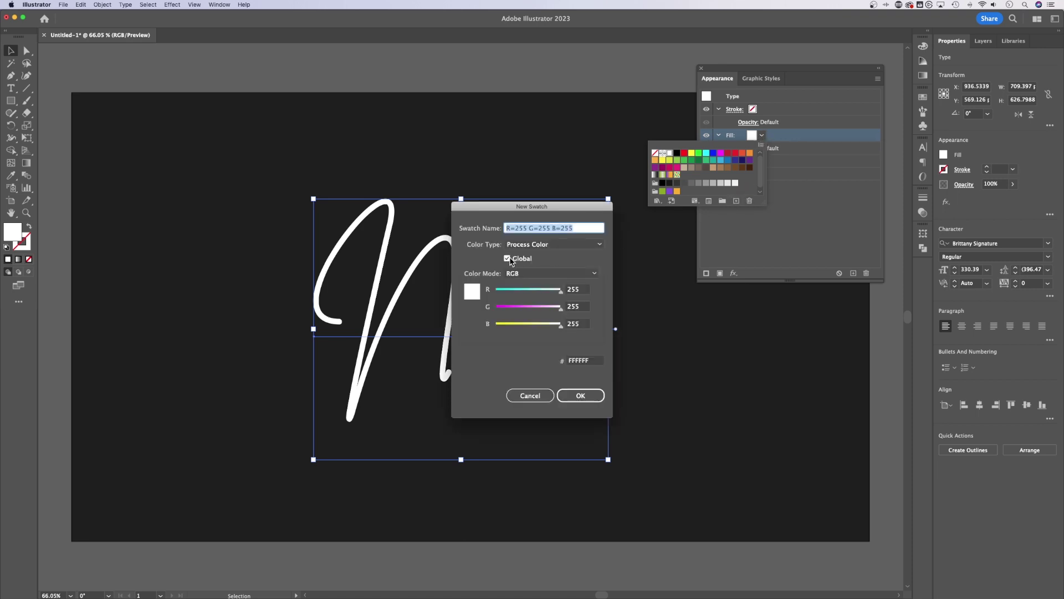
pyautogui.click(580, 396)
pyautogui.moveTo(679, 158); pyautogui.dragTo(690, 183)
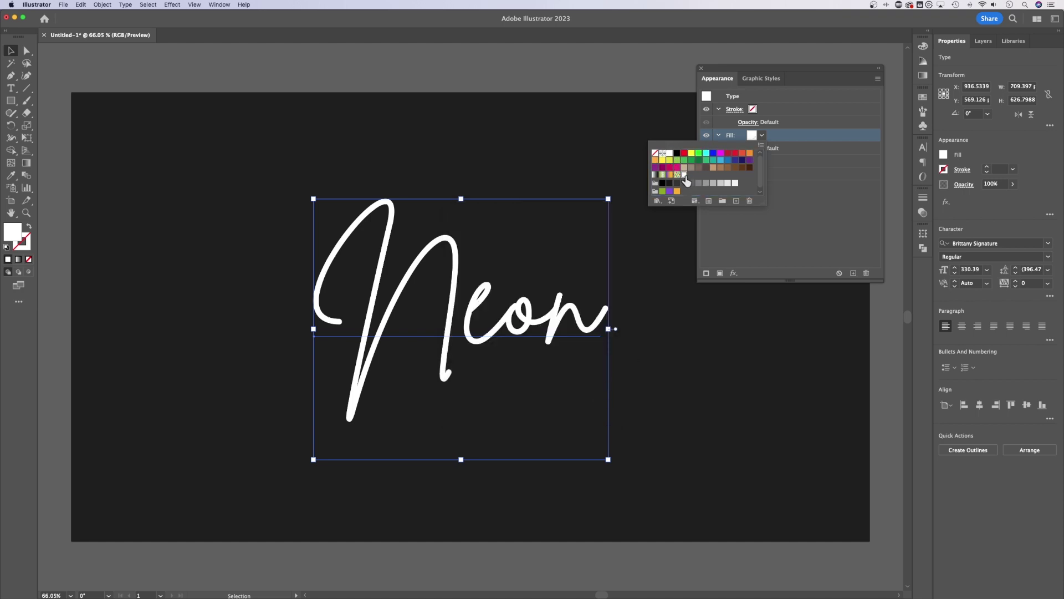
pyautogui.click(792, 237)
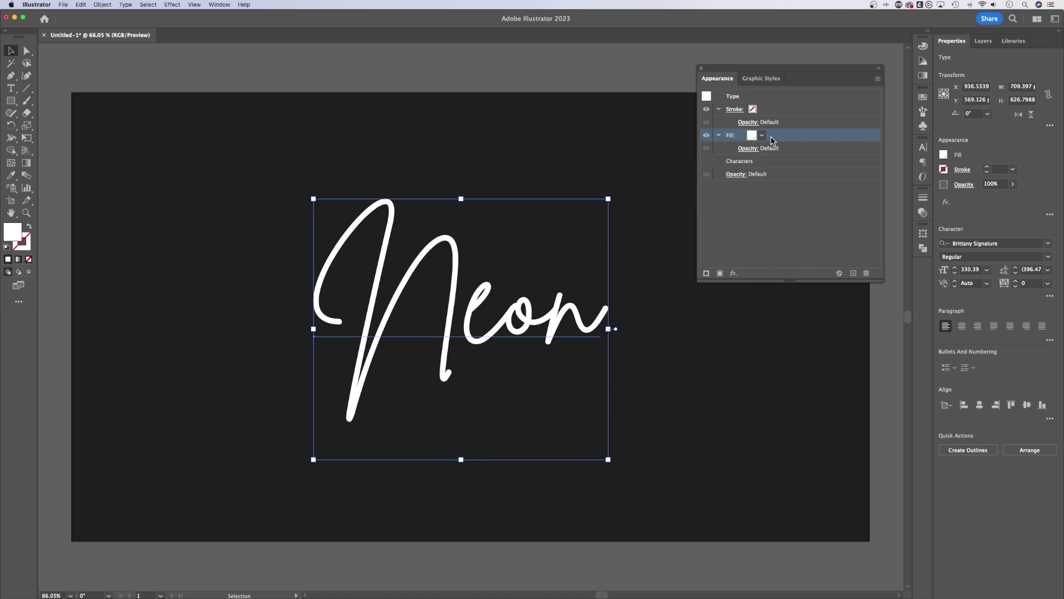
# - Apply a Gaussian Blur effect with a 1 pixel radius to the text's white fill
pyautogui.click(734, 273)
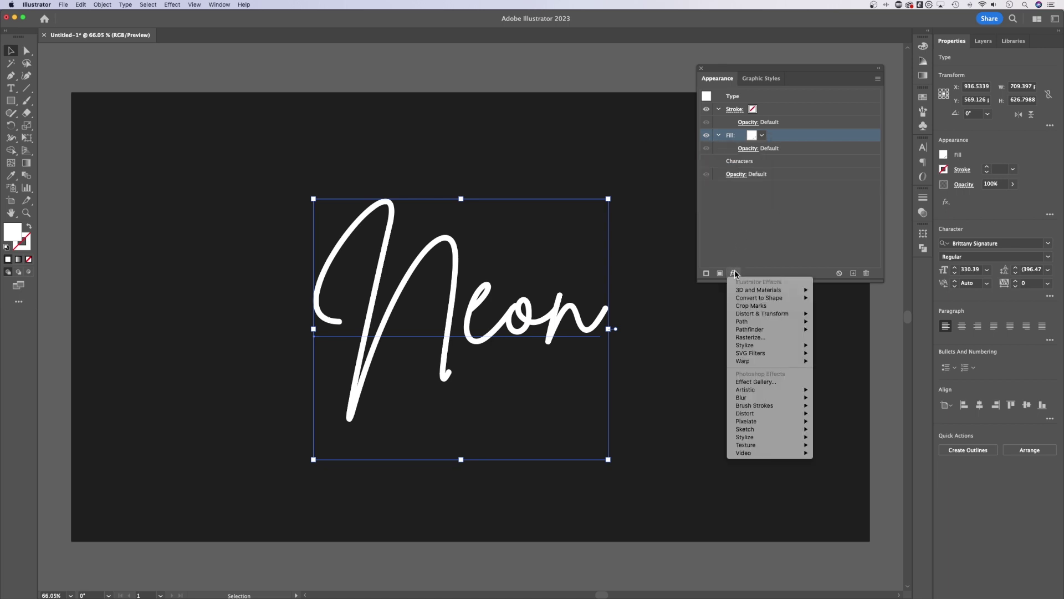
pyautogui.moveTo(766, 402)
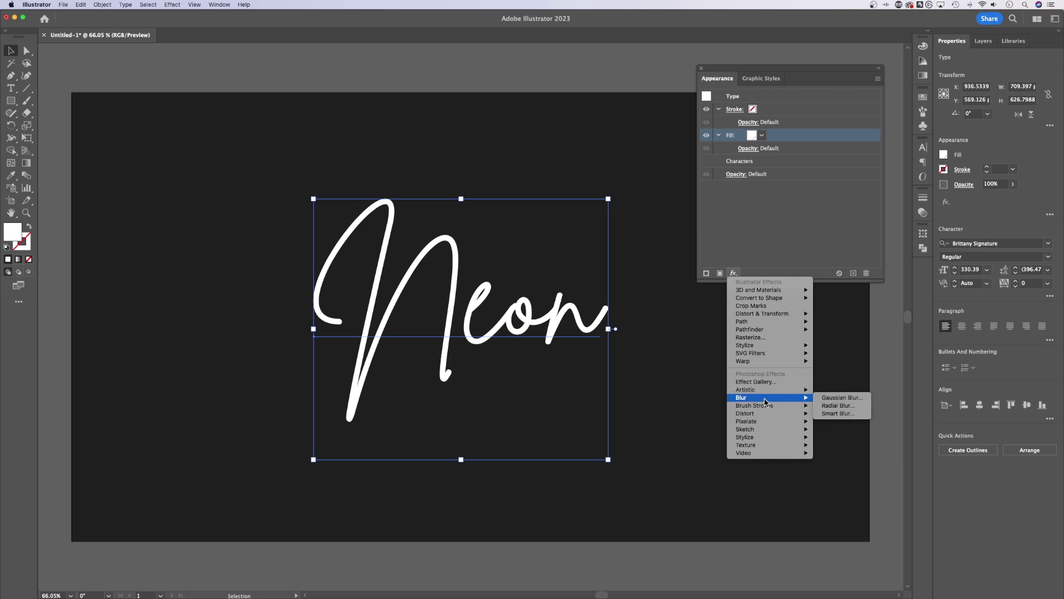
pyautogui.click(835, 399)
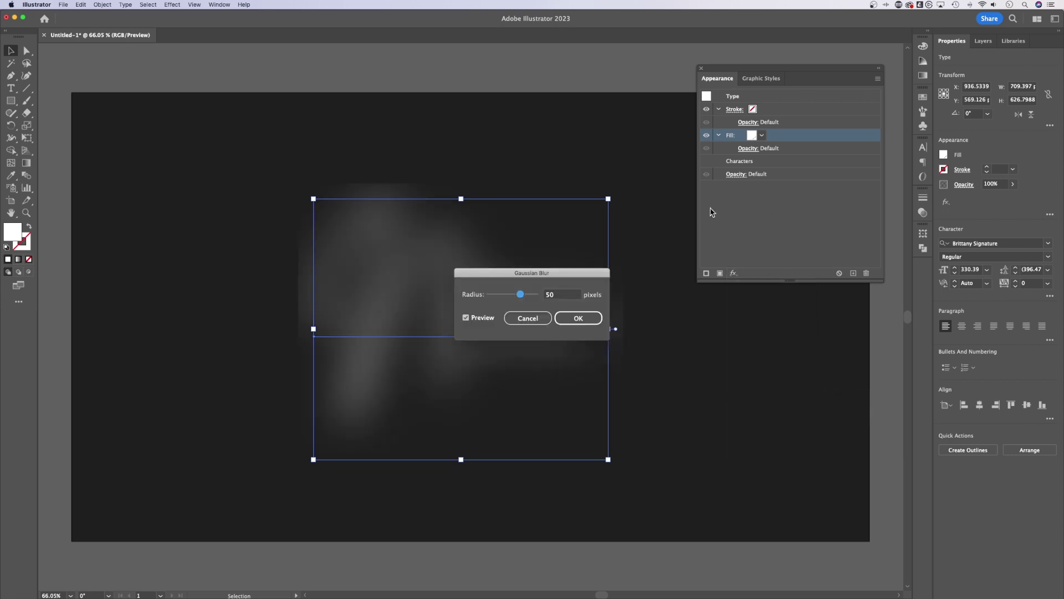
pyautogui.moveTo(523, 298); pyautogui.dragTo(531, 299)
pyautogui.write('5')
pyautogui.click(579, 318)
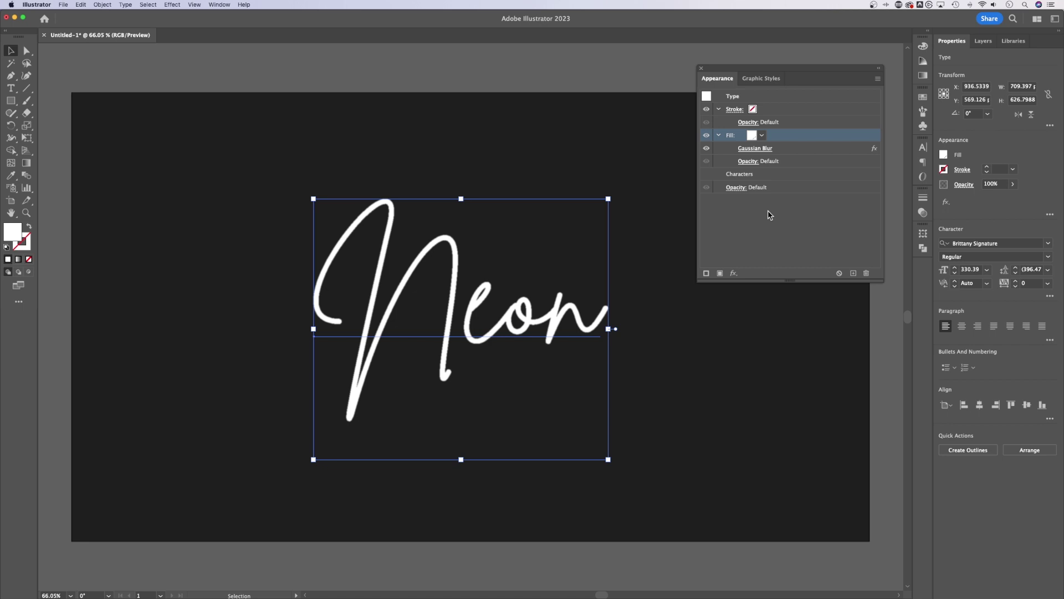
# - Duplicate the blurred white fill and set the upper fill's Gaussian Blur radius to 3 pixels
pyautogui.press('cmd+z')
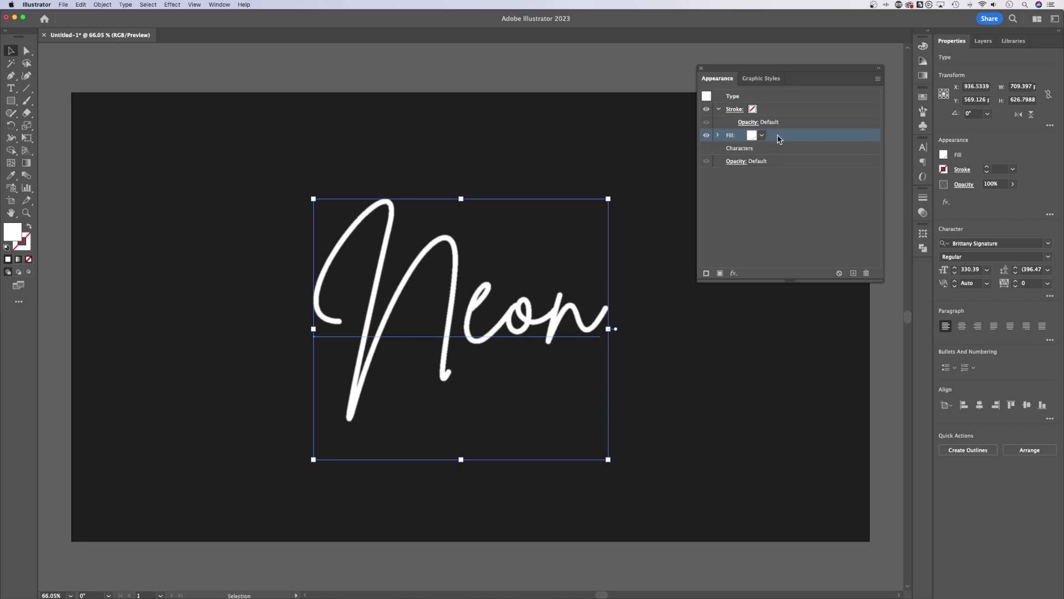
pyautogui.moveTo(776, 136); pyautogui.dragTo(778, 130)
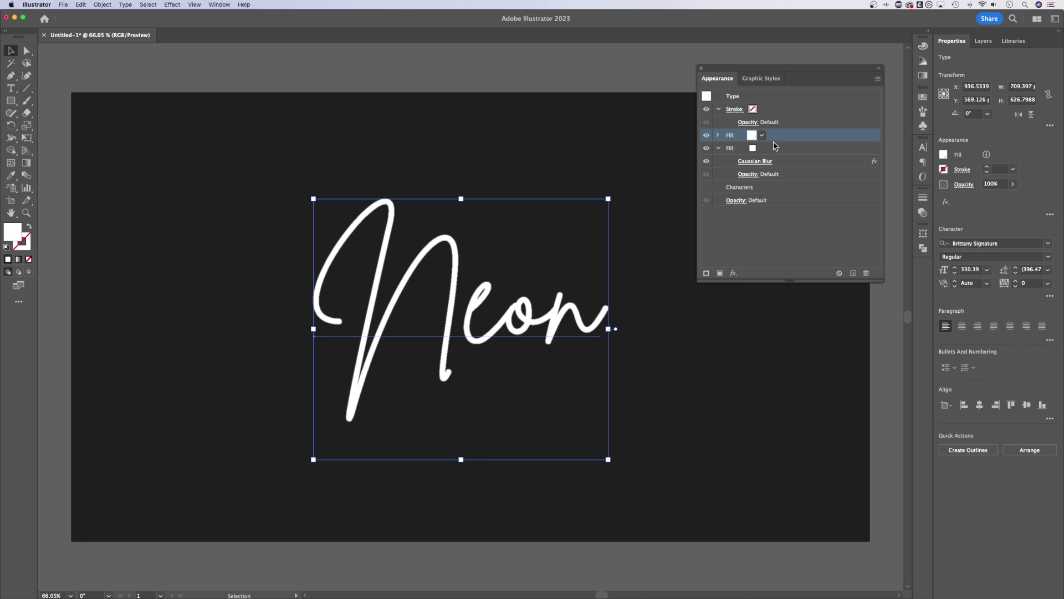
pyautogui.click(718, 135)
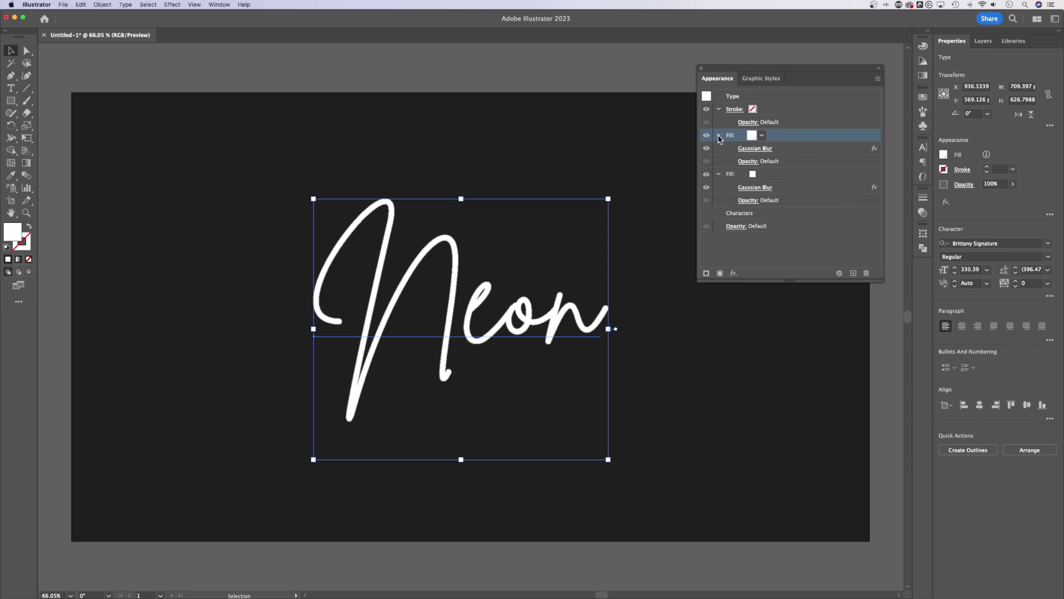
pyautogui.click(766, 149)
pyautogui.click(572, 295)
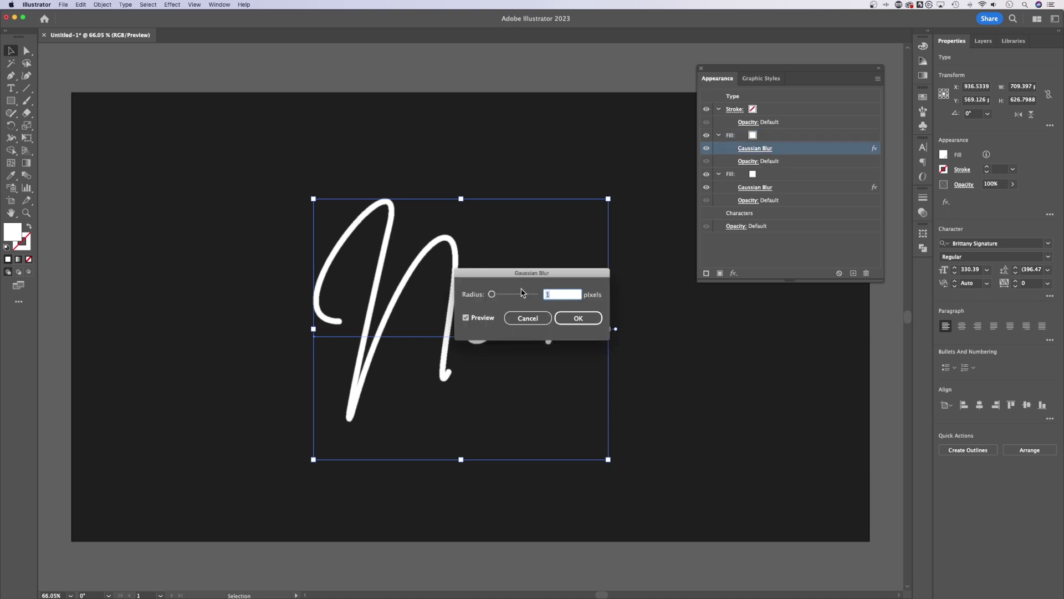
pyautogui.write('3')
pyautogui.click(577, 318)
# - Duplicate the text's uppermost blurred fill and set the new top fill's Gaussian Blur radius to 10 pixels
pyautogui.click(775, 175)
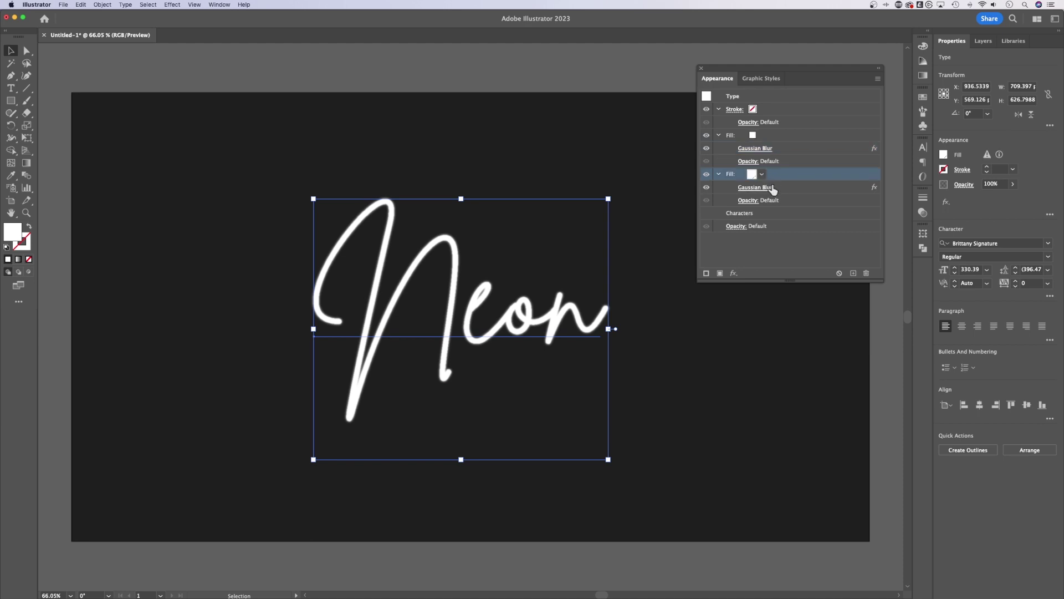
pyautogui.click(778, 137)
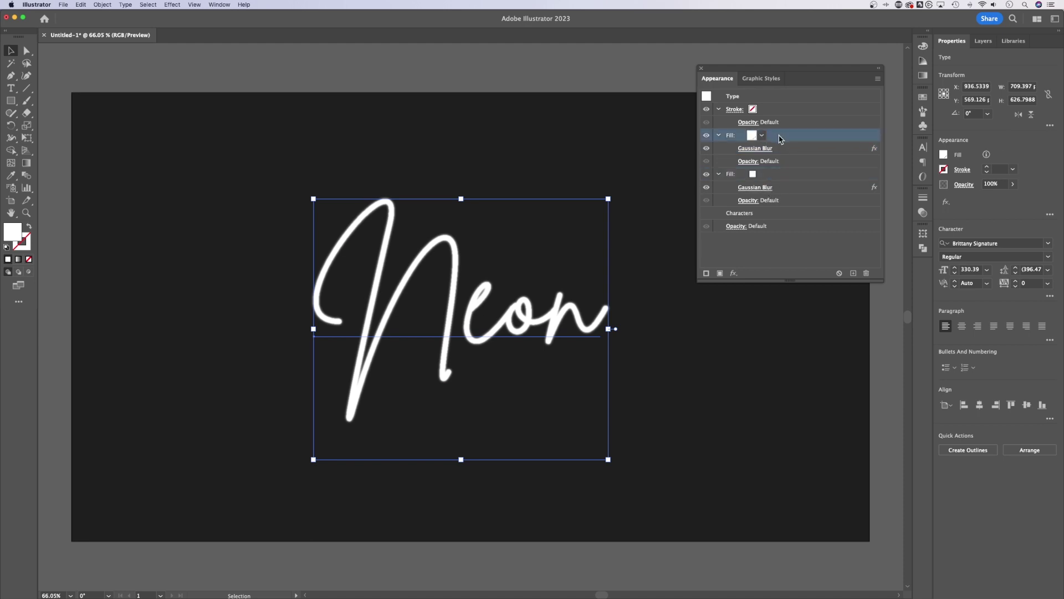
pyautogui.moveTo(781, 141); pyautogui.dragTo(783, 133)
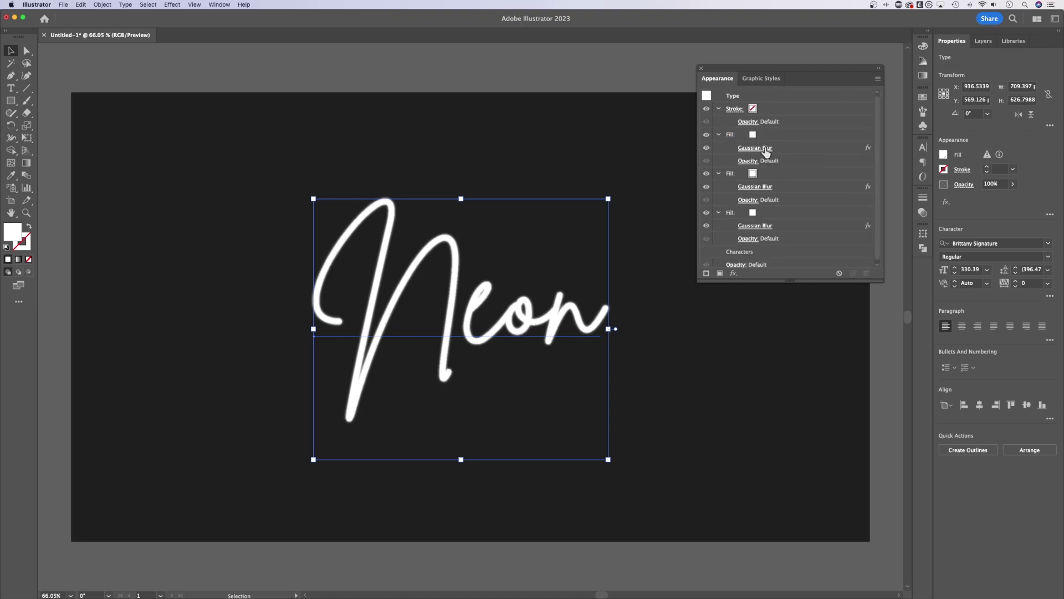
pyautogui.click(767, 149)
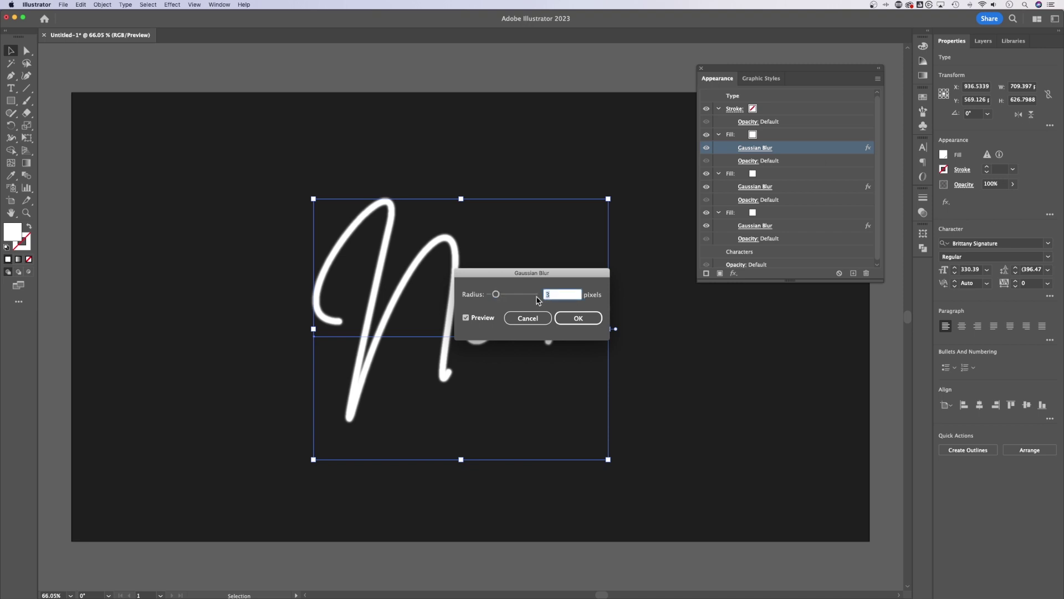
pyautogui.write('10')
pyautogui.click(577, 314)
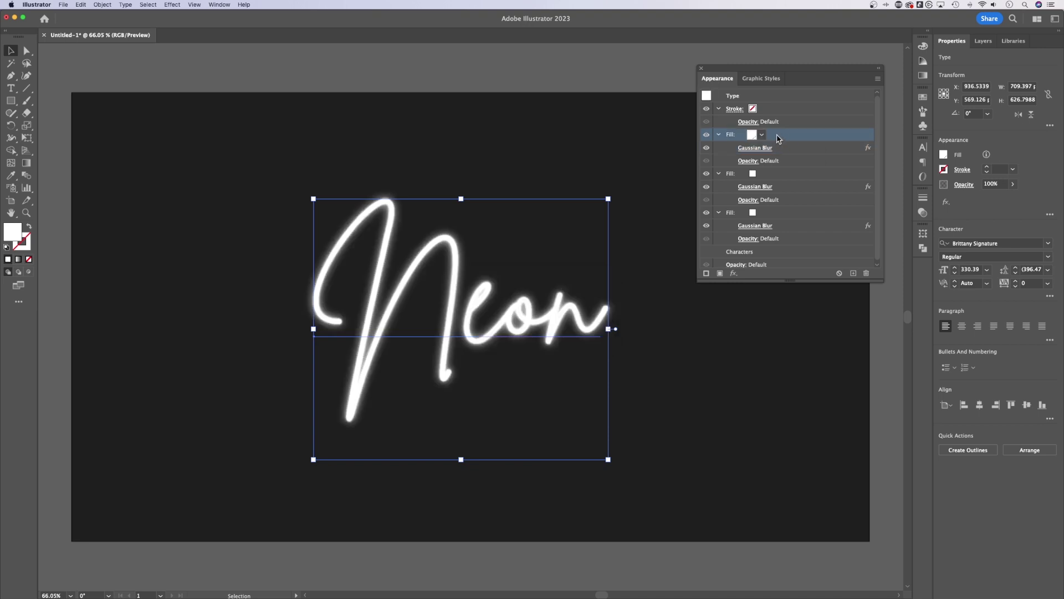
# - Duplicate the top fill again and set the copy's Gaussian Blur radius to 25 pixels
pyautogui.moveTo(780, 136); pyautogui.dragTo(779, 133)
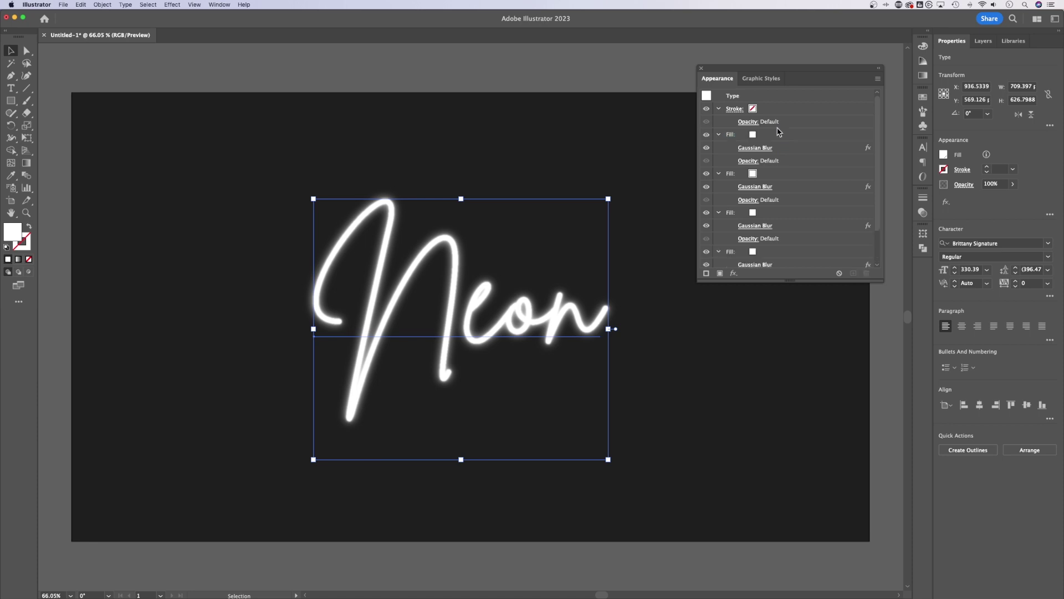
pyautogui.click(755, 147)
pyautogui.moveTo(567, 300); pyautogui.dragTo(538, 299)
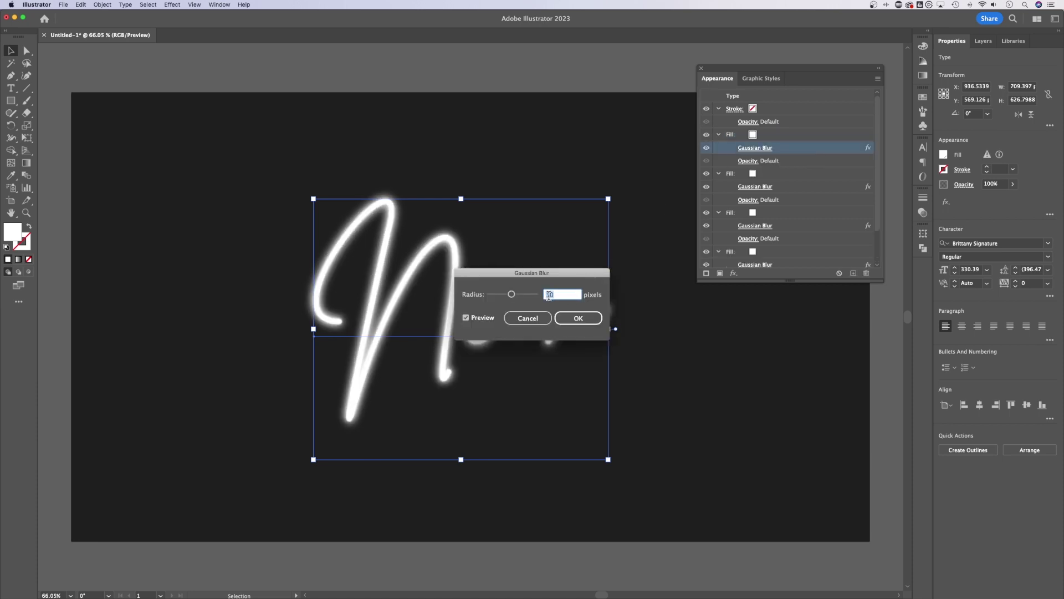
pyautogui.write('20')
pyautogui.click(575, 316)
# - Add one more copy of the top blurred fill with its Gaussian Blur radius set to 50 pixels
pyautogui.click(773, 138)
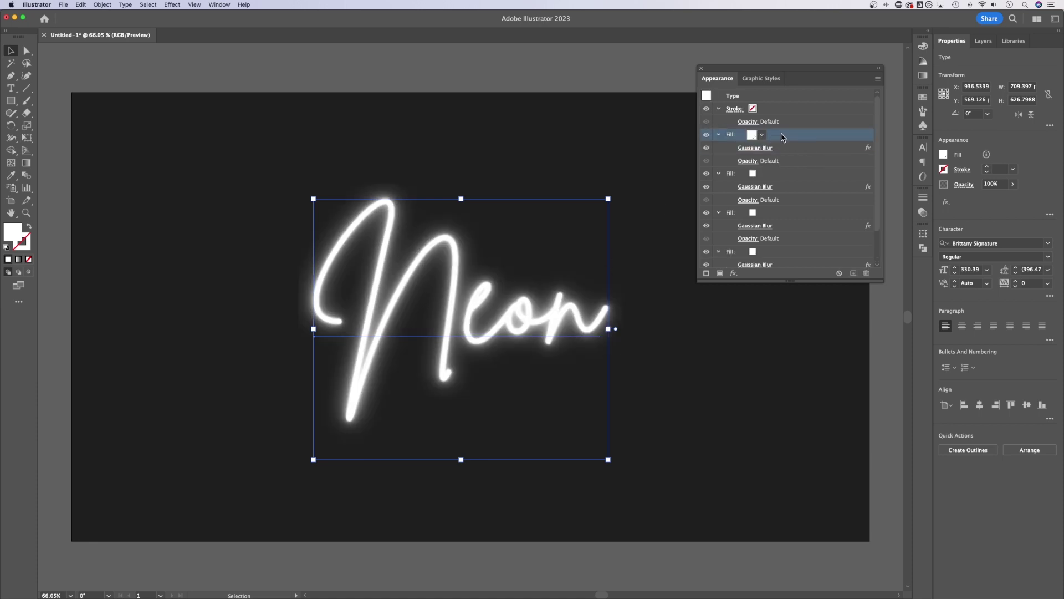
pyautogui.moveTo(783, 138); pyautogui.dragTo(778, 130)
pyautogui.click(765, 148)
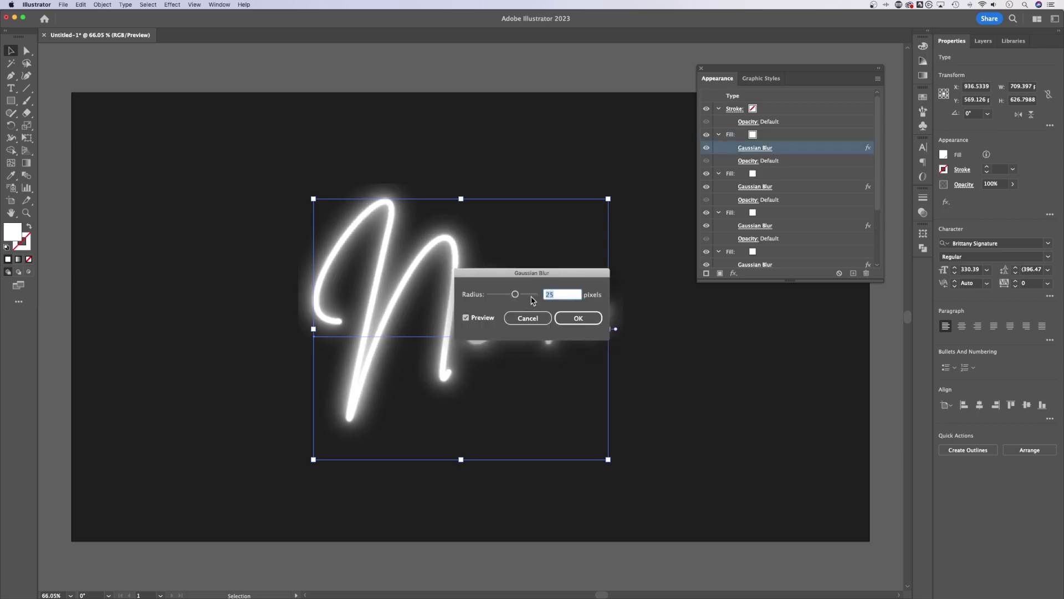
pyautogui.write('50')
pyautogui.click(576, 318)
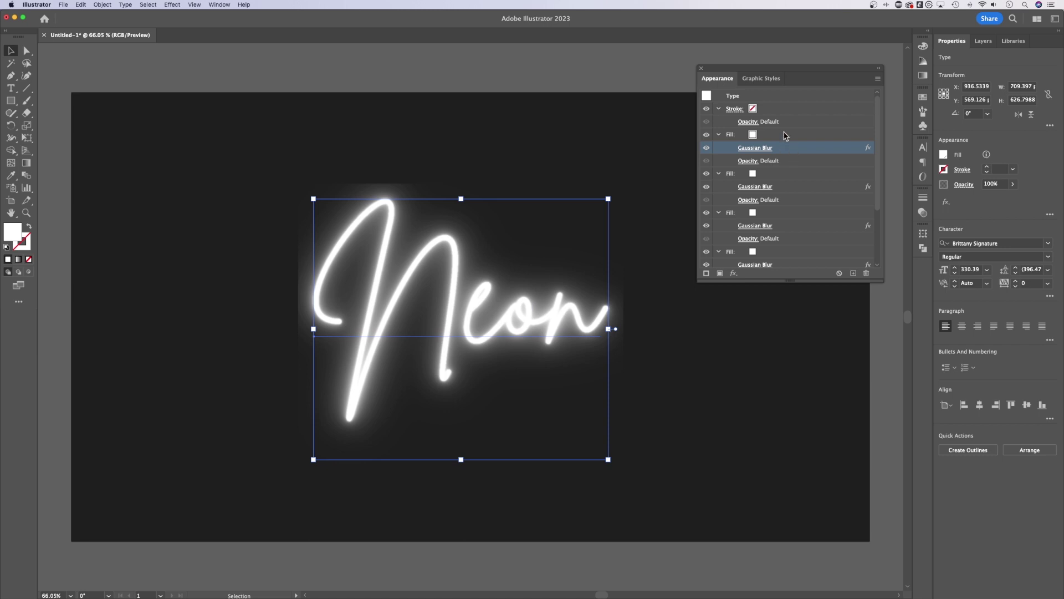
# - Collapse the details of all five fills in the text's appearance list
pyautogui.click(782, 137)
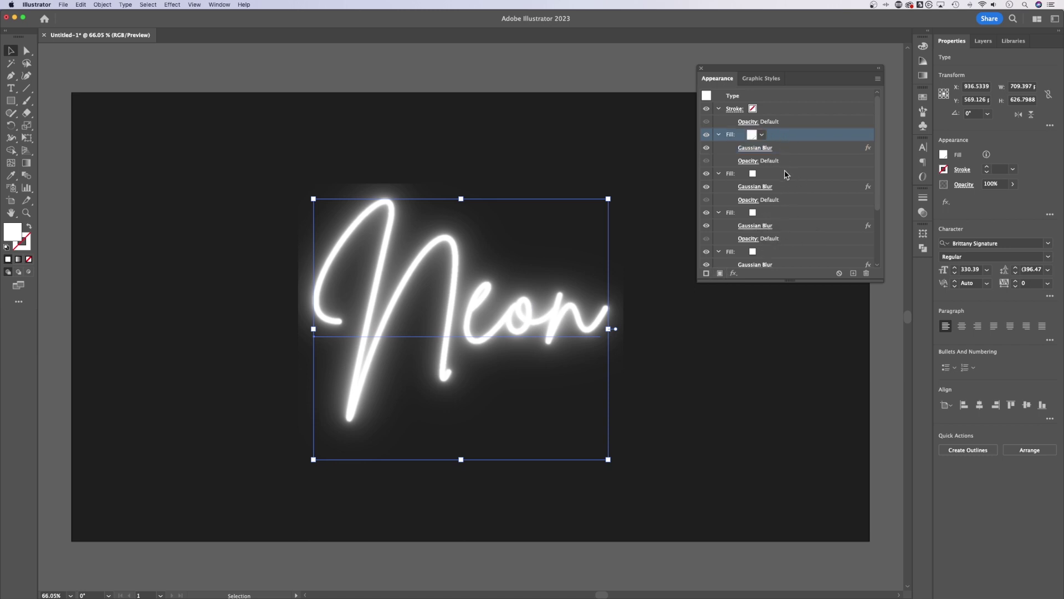
pyautogui.click(719, 134)
pyautogui.click(720, 148)
pyautogui.click(719, 161)
pyautogui.click(719, 174)
pyautogui.click(719, 187)
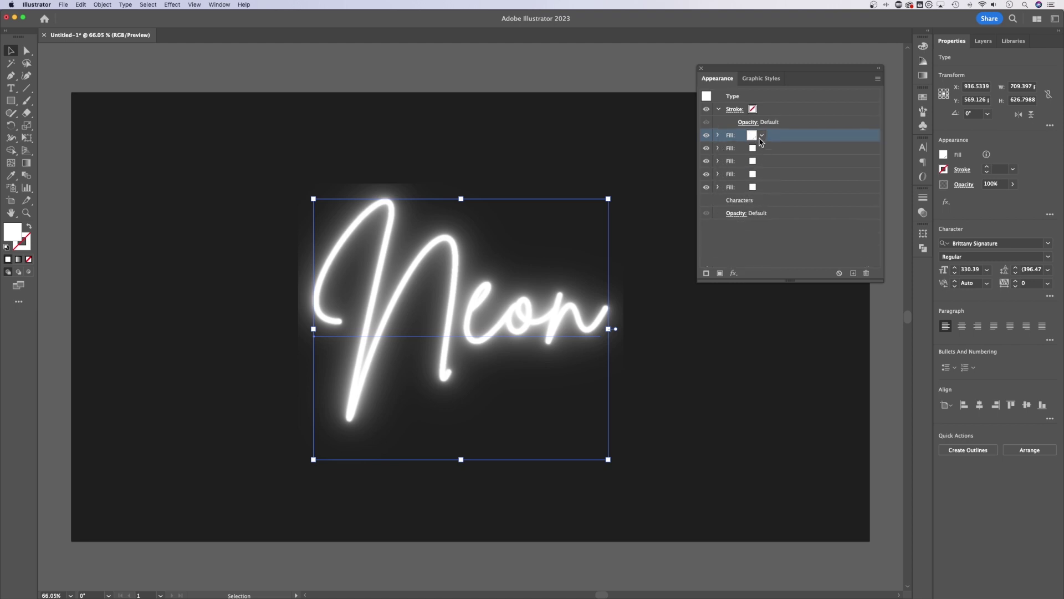
# - Edit the global white swatch used by the text's fills with preview on, lowering its red value to make it bright cyan
pyautogui.click(762, 136)
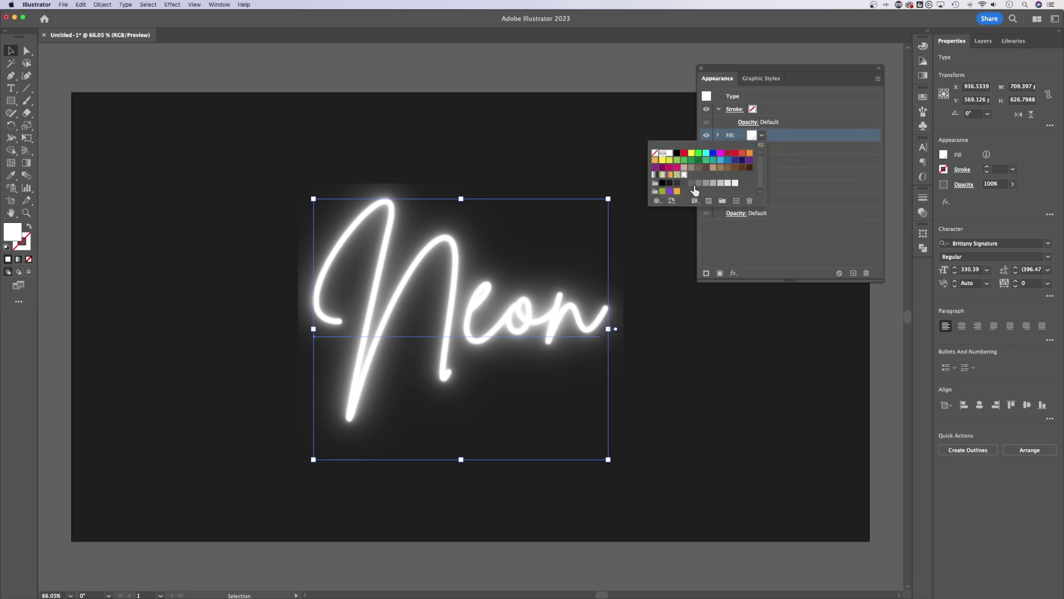
pyautogui.click(787, 137)
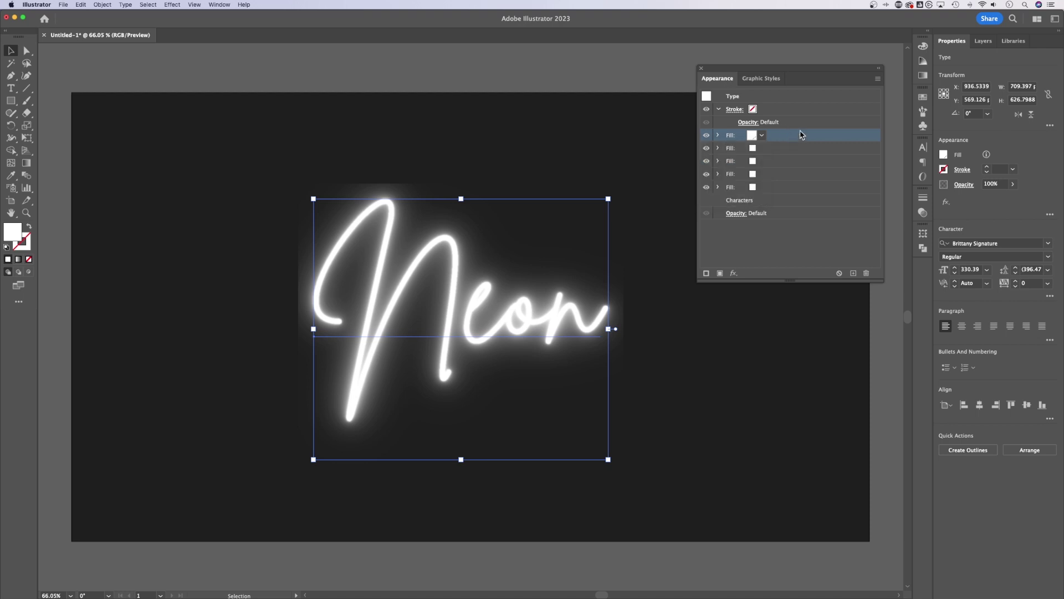
pyautogui.click(917, 98)
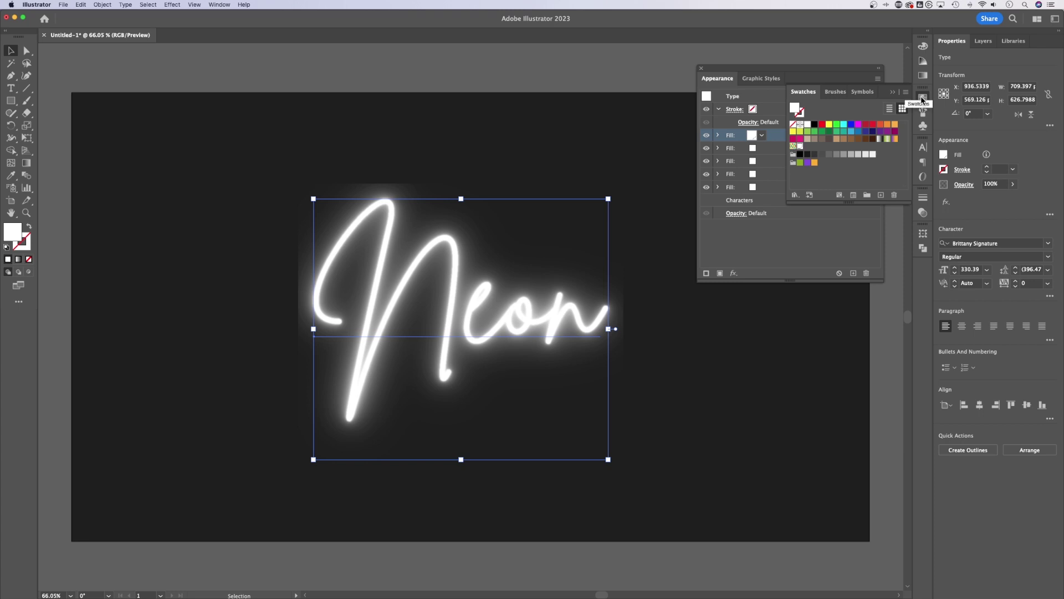
pyautogui.click(222, 6)
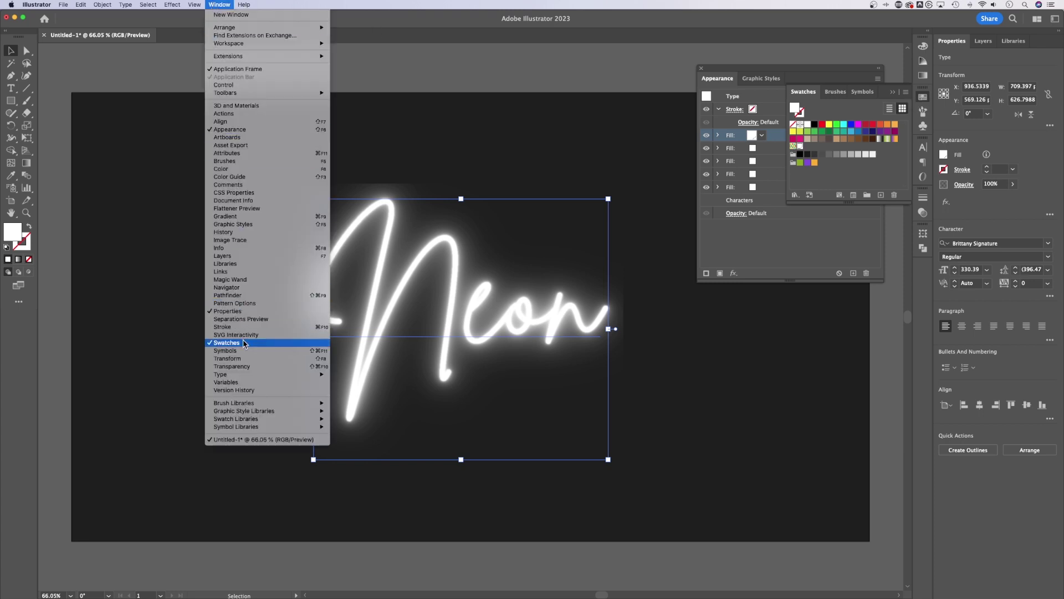
pyautogui.click(801, 150)
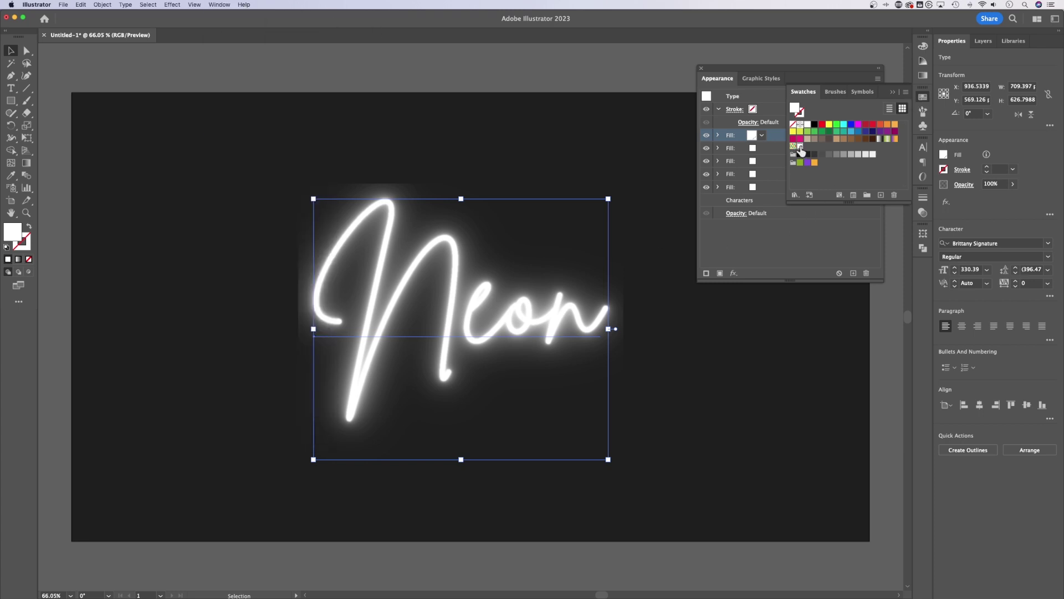
pyautogui.doubleClick(800, 147)
pyautogui.moveTo(558, 200); pyautogui.dragTo(717, 201)
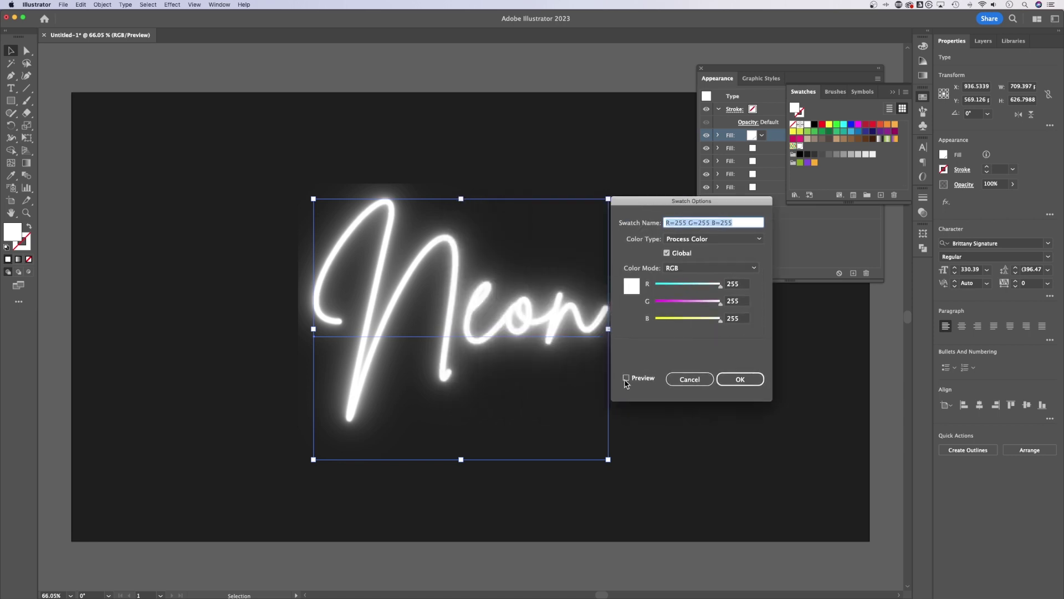
pyautogui.click(626, 379)
pyautogui.moveTo(719, 291); pyautogui.dragTo(655, 293)
pyautogui.moveTo(721, 308)
pyautogui.mouseDown()
pyautogui.moveTo(708, 304)
pyautogui.moveTo(721, 307)
pyautogui.mouseUp()
pyautogui.click(740, 380)
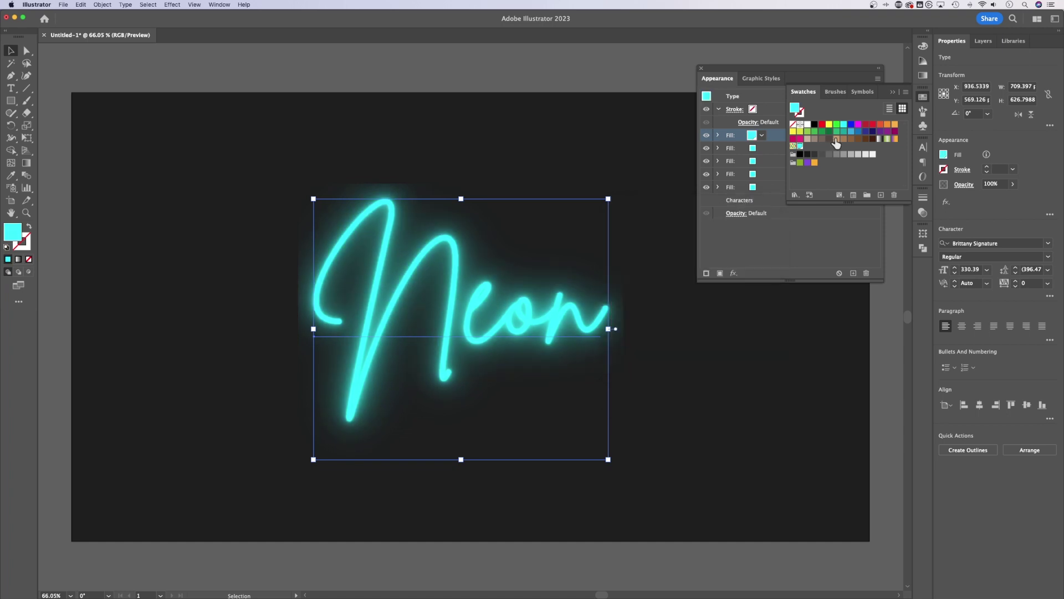
pyautogui.click(892, 92)
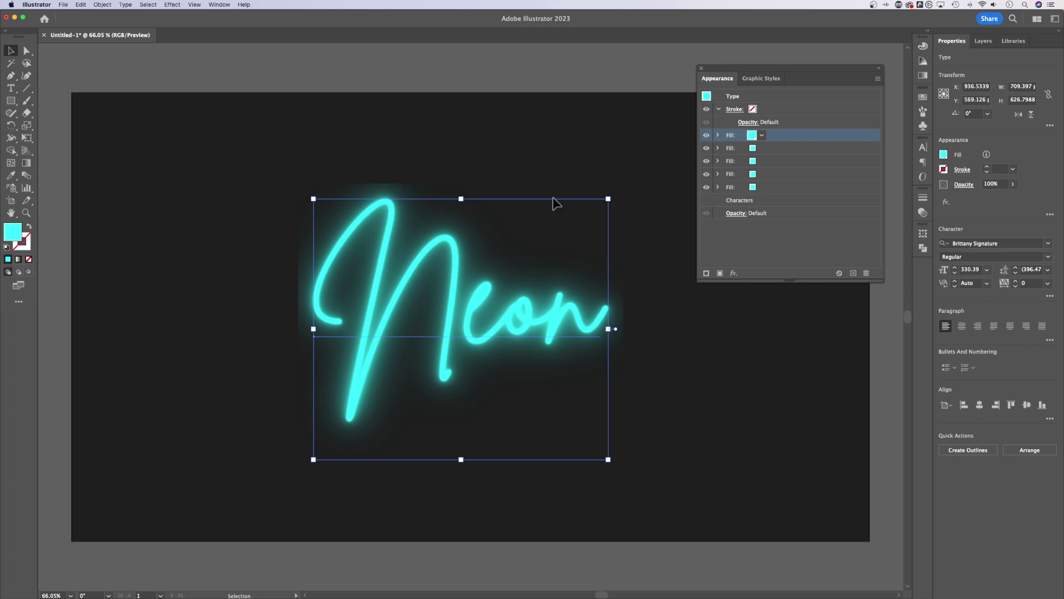
# - With the text selected, set the document raster effects to add 500 px around objects
pyautogui.click(383, 179)
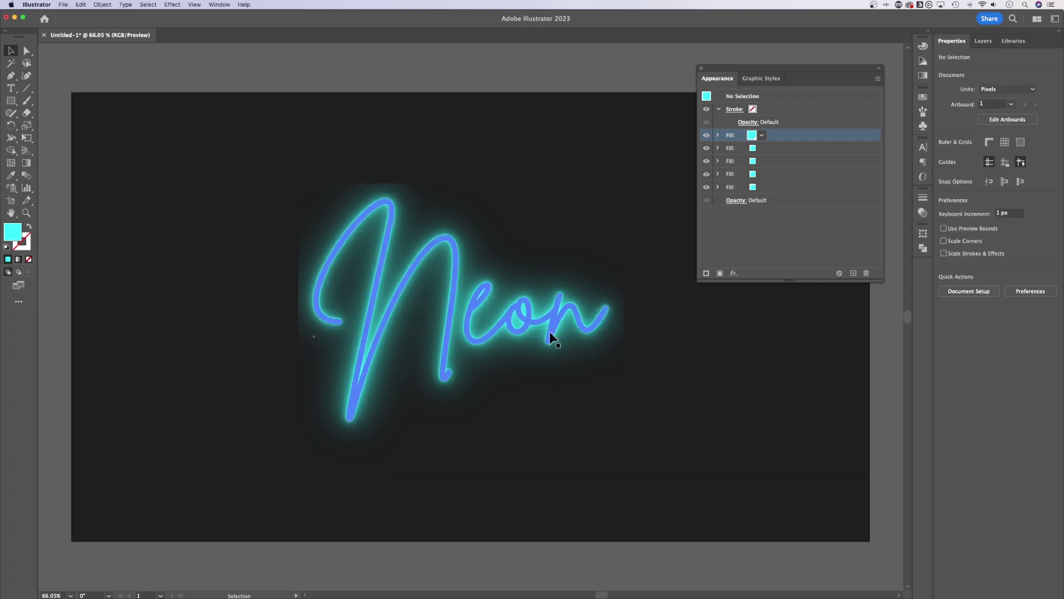
pyautogui.click(606, 326)
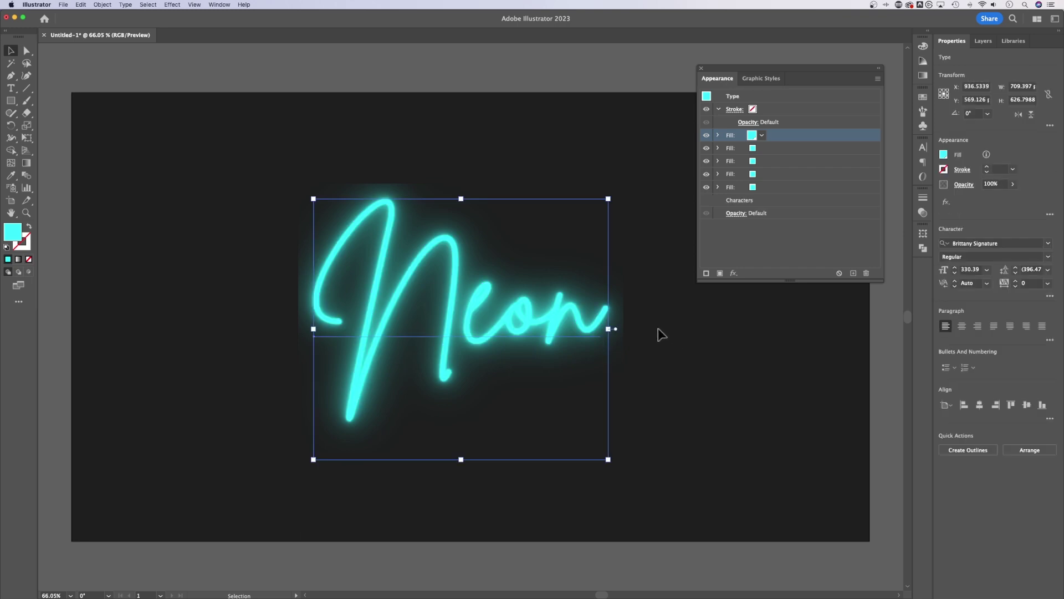
pyautogui.click(171, 5)
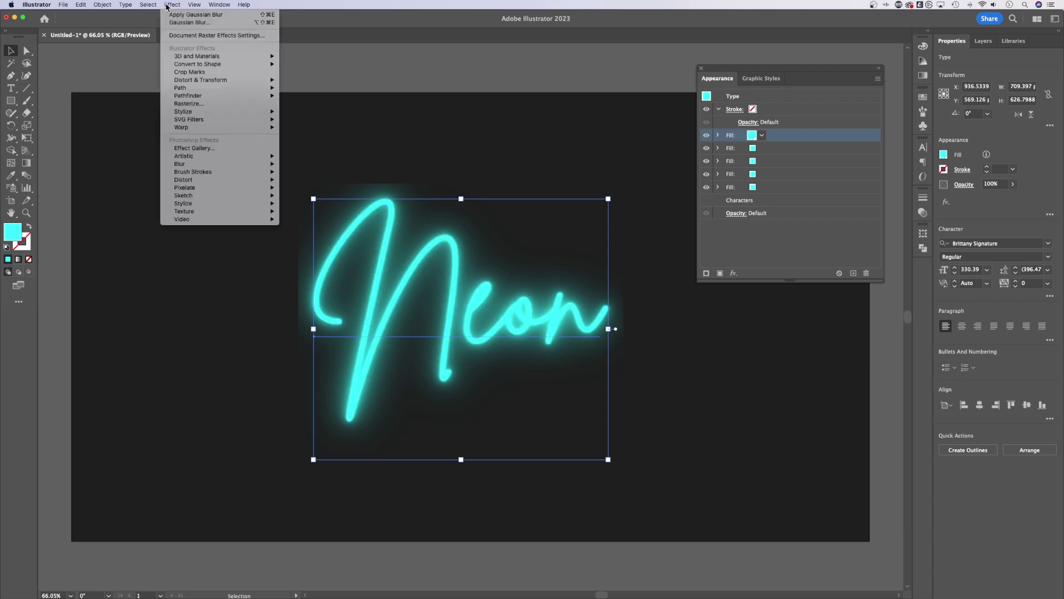
pyautogui.click(179, 35)
pyautogui.moveTo(537, 185); pyautogui.dragTo(753, 190)
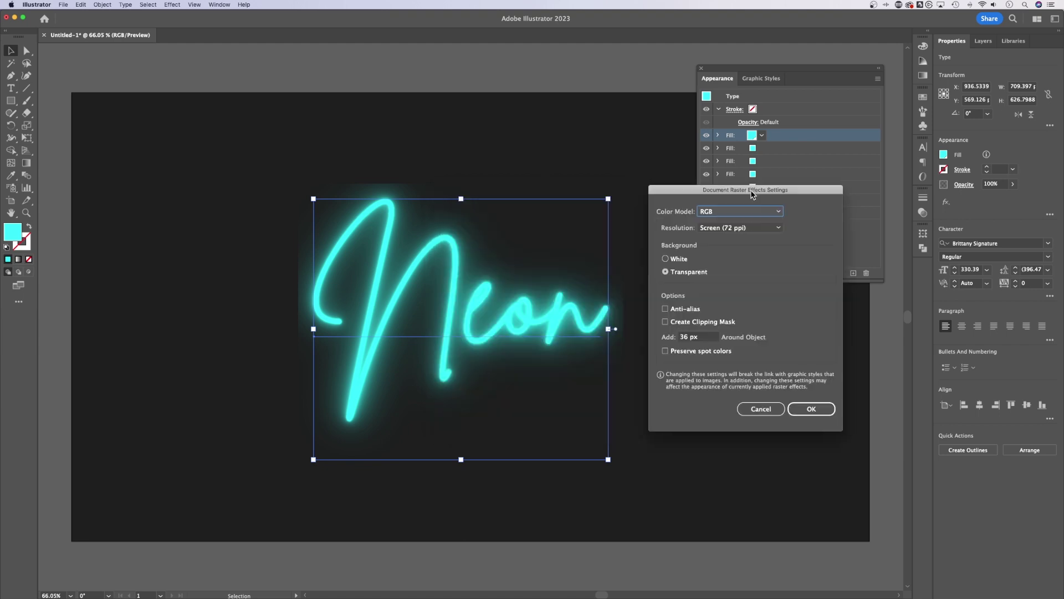
pyautogui.click(703, 338)
pyautogui.moveTo(704, 340); pyautogui.dragTo(681, 338)
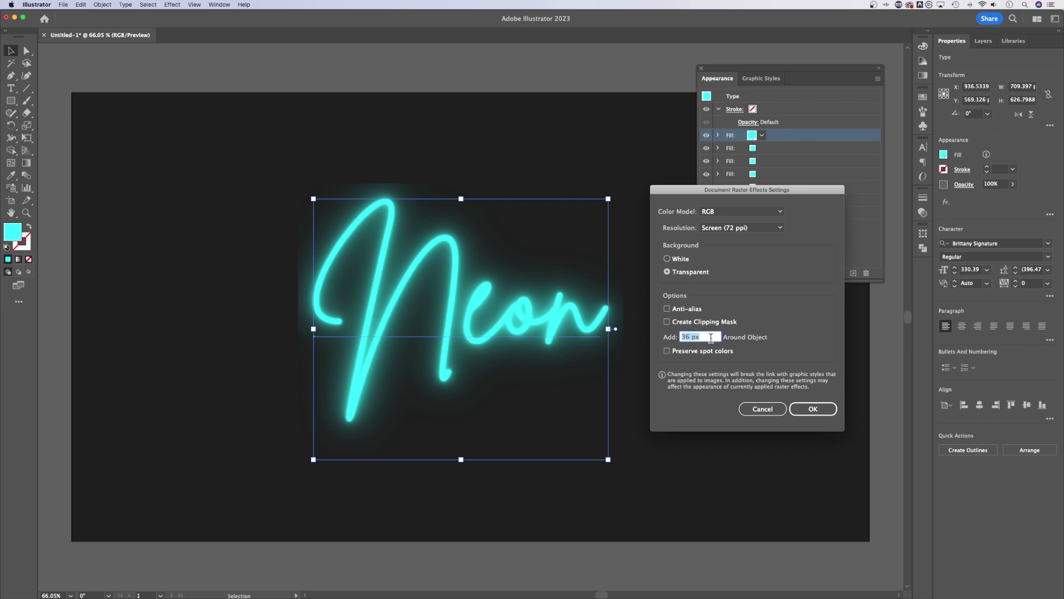
pyautogui.write('500')
pyautogui.click(807, 409)
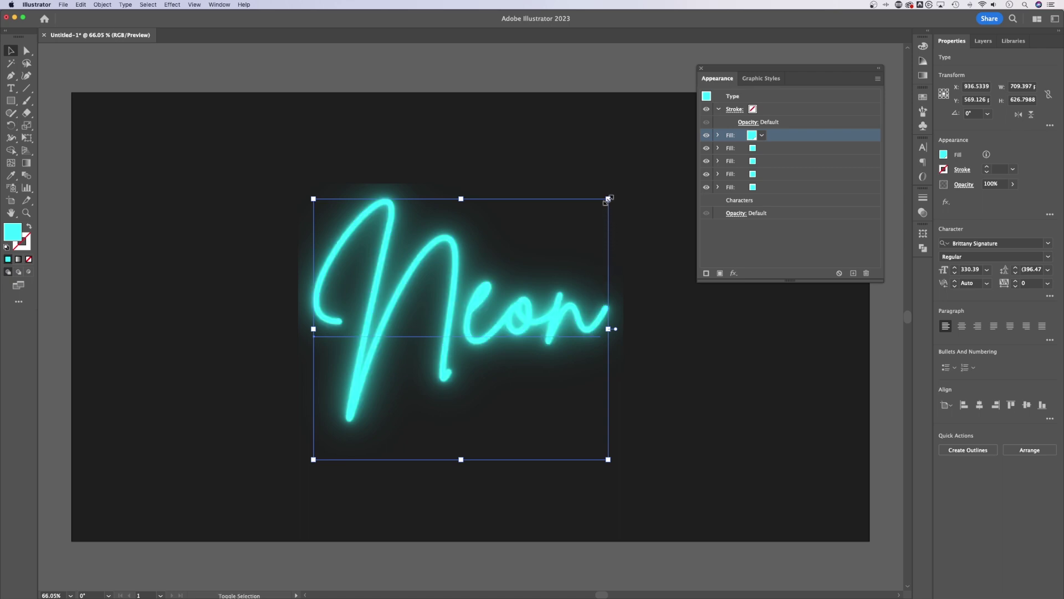
# - Scale the neon text down very slightly from its upper-right corner and deselect it
pyautogui.moveTo(608, 198); pyautogui.dragTo(607, 201)
pyautogui.click(657, 245)
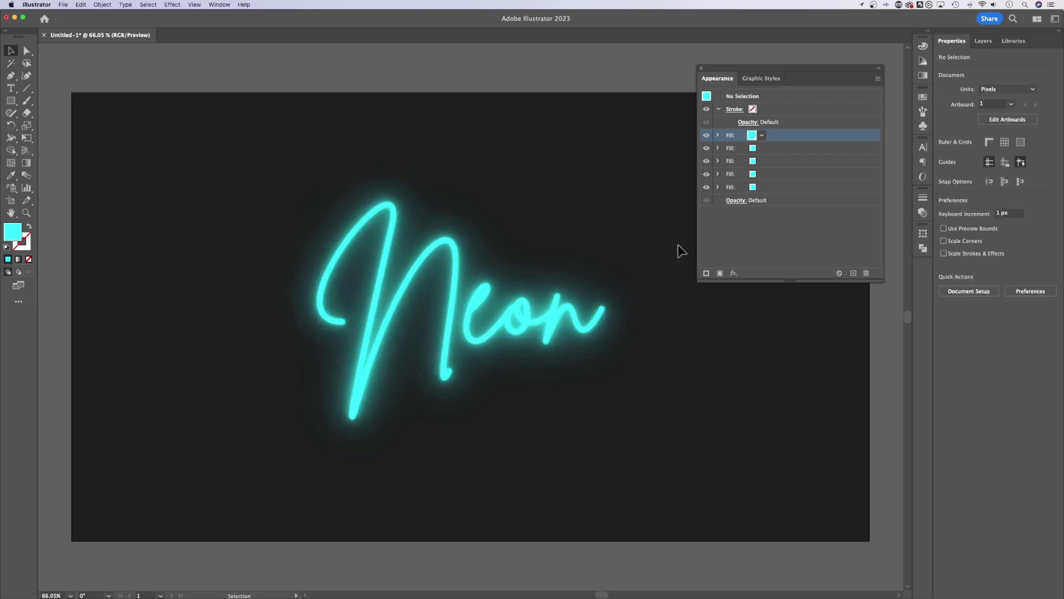
pyautogui.moveTo(258, 402); pyautogui.dragTo(521, 425)
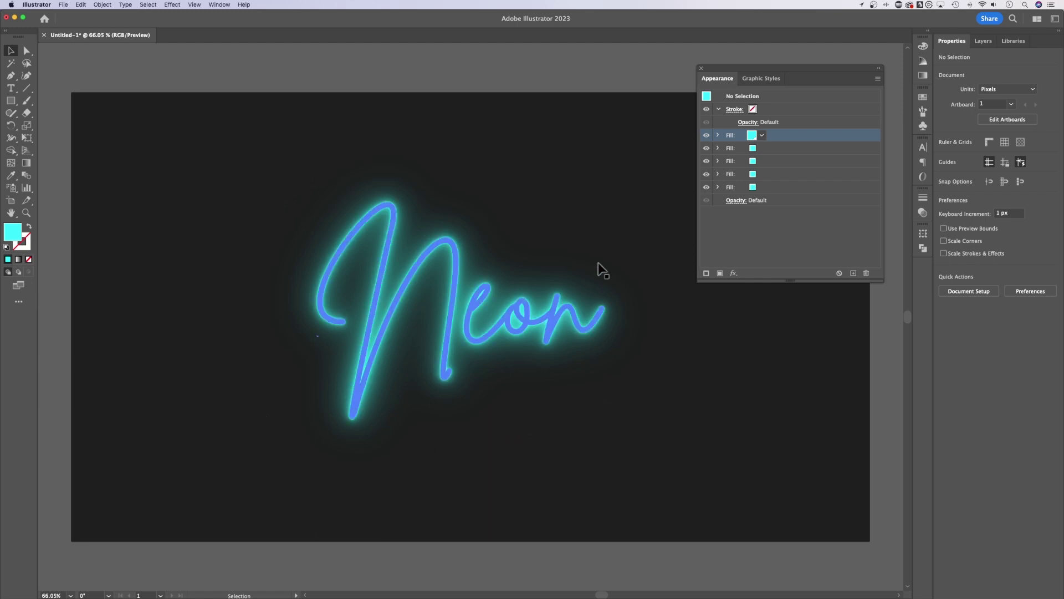
# - Inspect the glow's edges up close and set the document raster effects resolution to High (300 ppi)
pyautogui.press('a')
pyautogui.press('super+equal')
pyautogui.press('super+equal')
pyautogui.press('super+equal')
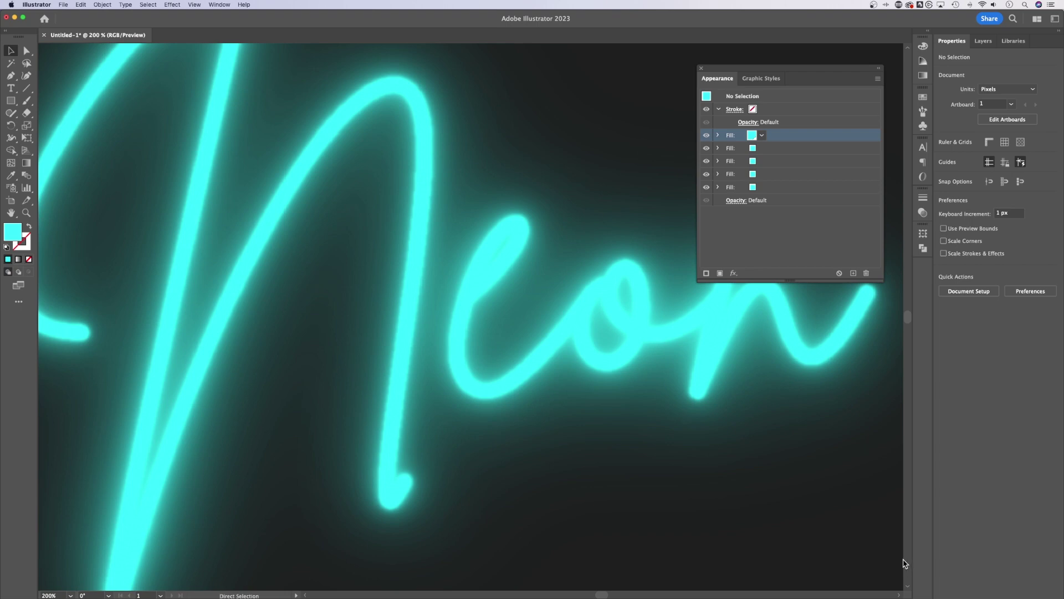
pyautogui.press('super+equal')
pyautogui.press('super+equal')
pyautogui.press('super+equal')
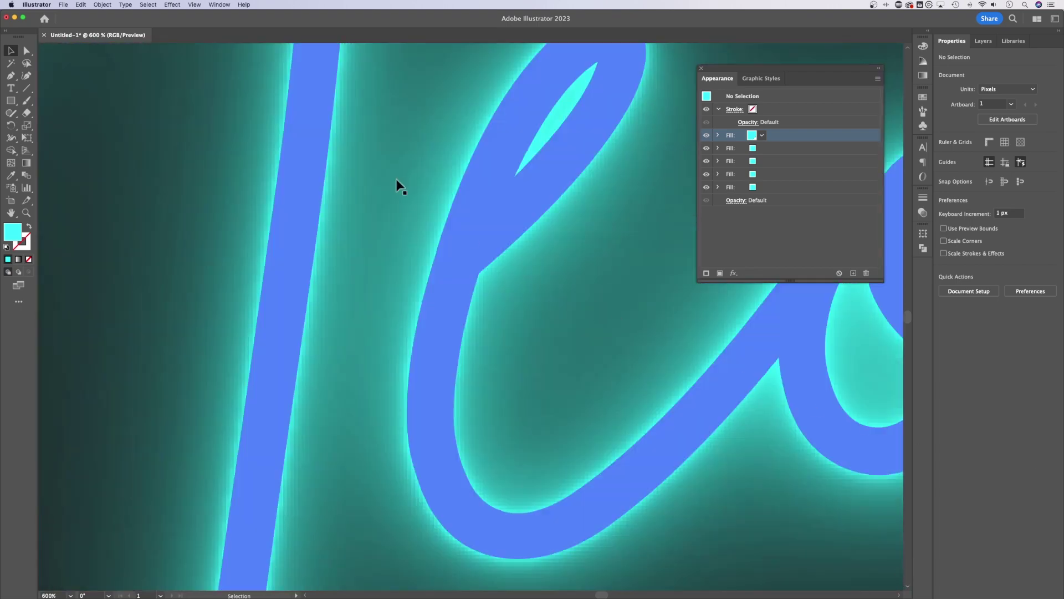
pyautogui.click(172, 4)
pyautogui.click(171, 35)
pyautogui.click(744, 230)
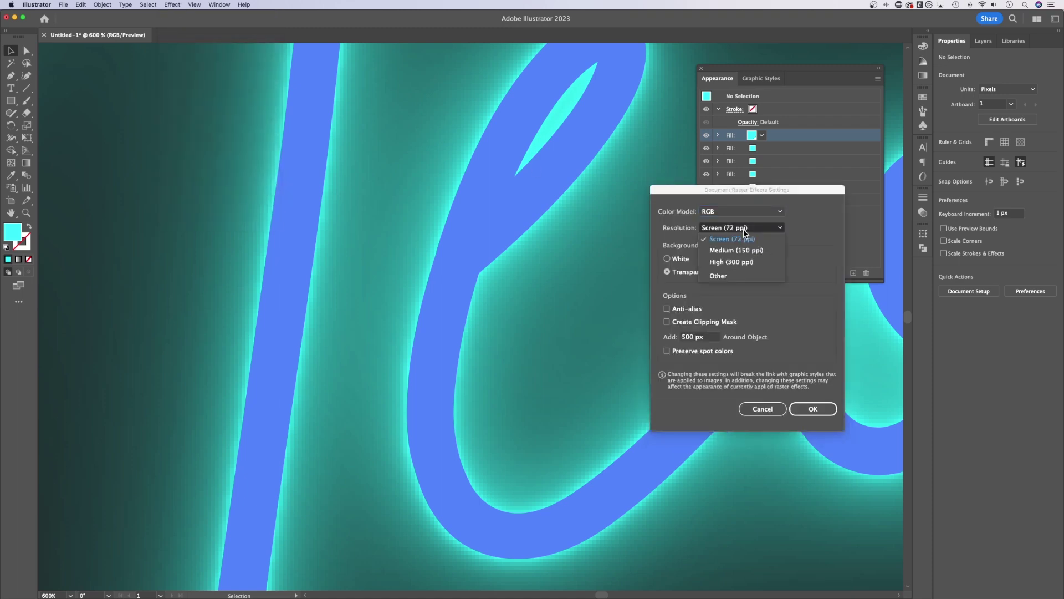
pyautogui.click(751, 261)
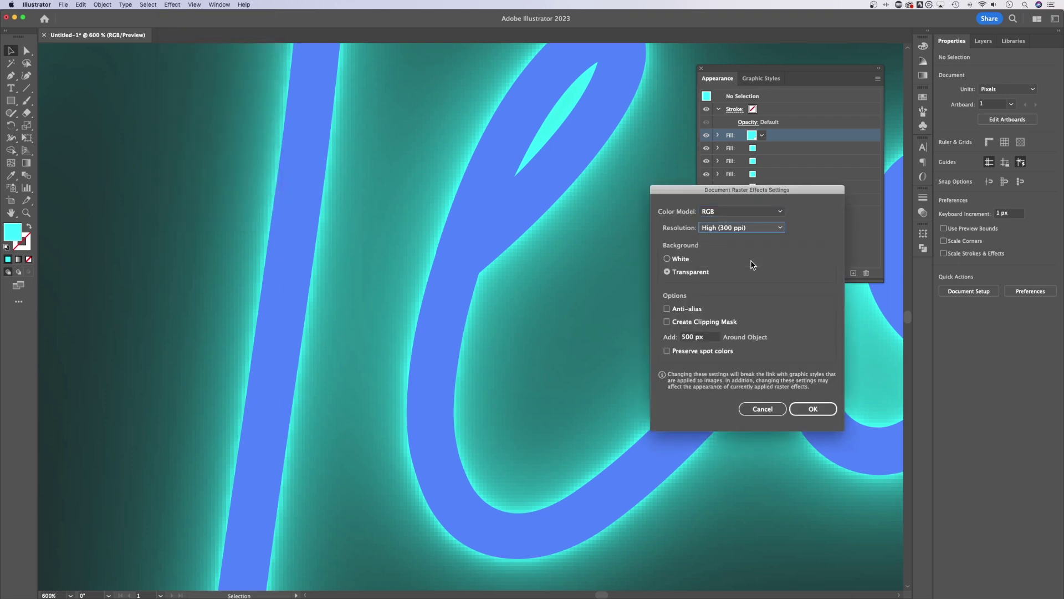
pyautogui.click(819, 409)
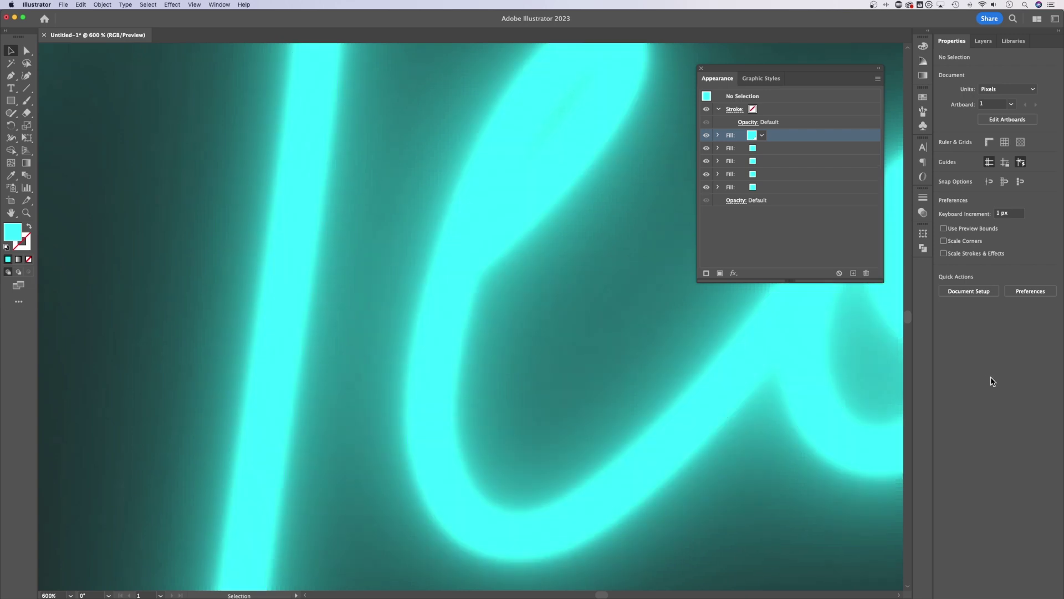
pyautogui.press('super+minus')
pyautogui.press('super+minus')
pyautogui.press('super+minus')
pyautogui.press('super+minus')
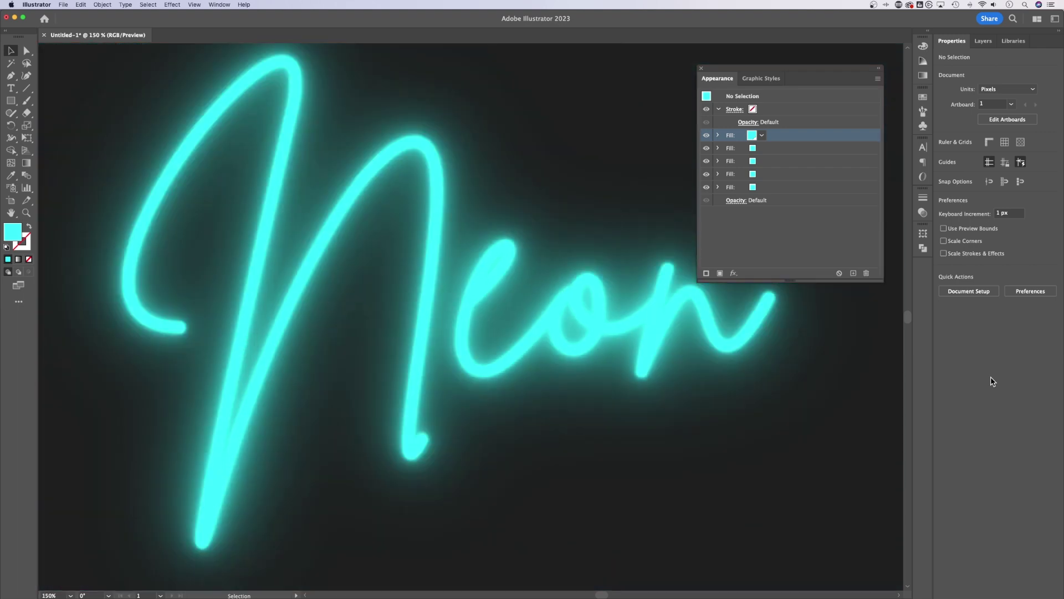
pyautogui.press('super+minus')
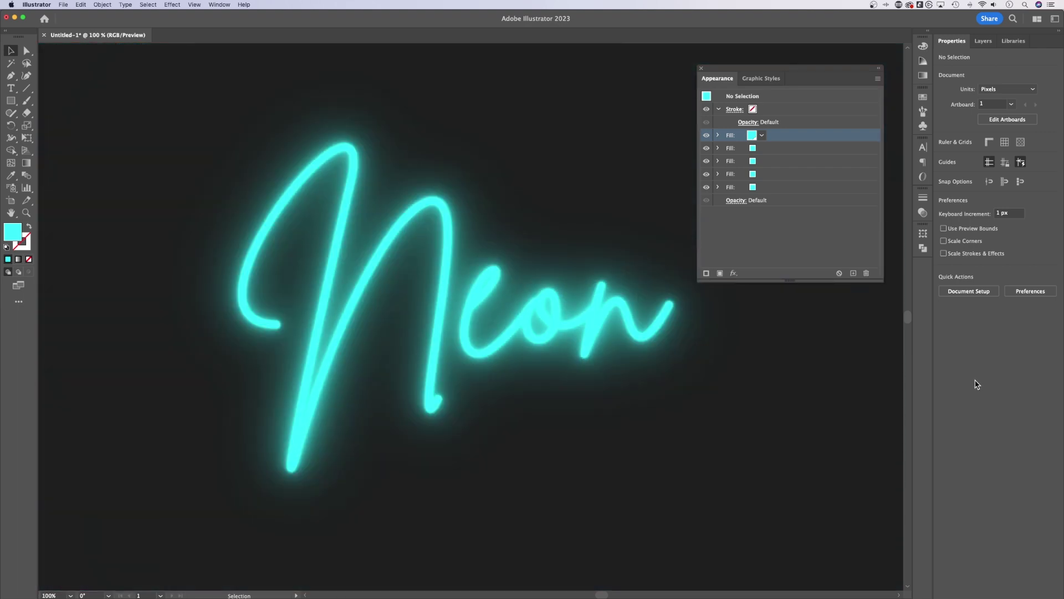
# - Reopen the document raster effects settings and set the resolution to Screen (72 ppi)
pyautogui.press('super+minus')
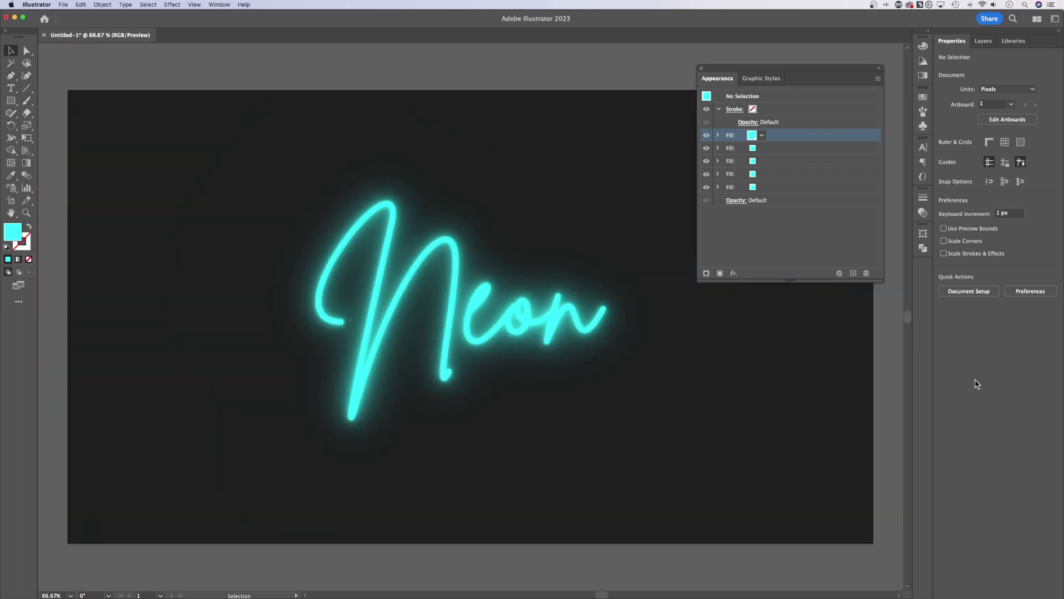
pyautogui.click(175, 5)
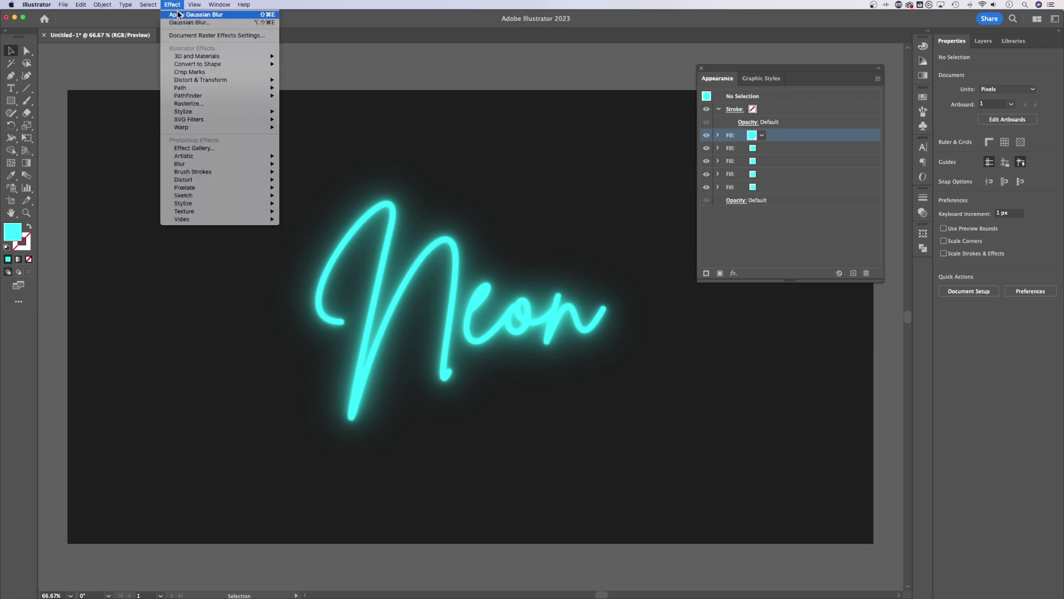
pyautogui.click(178, 33)
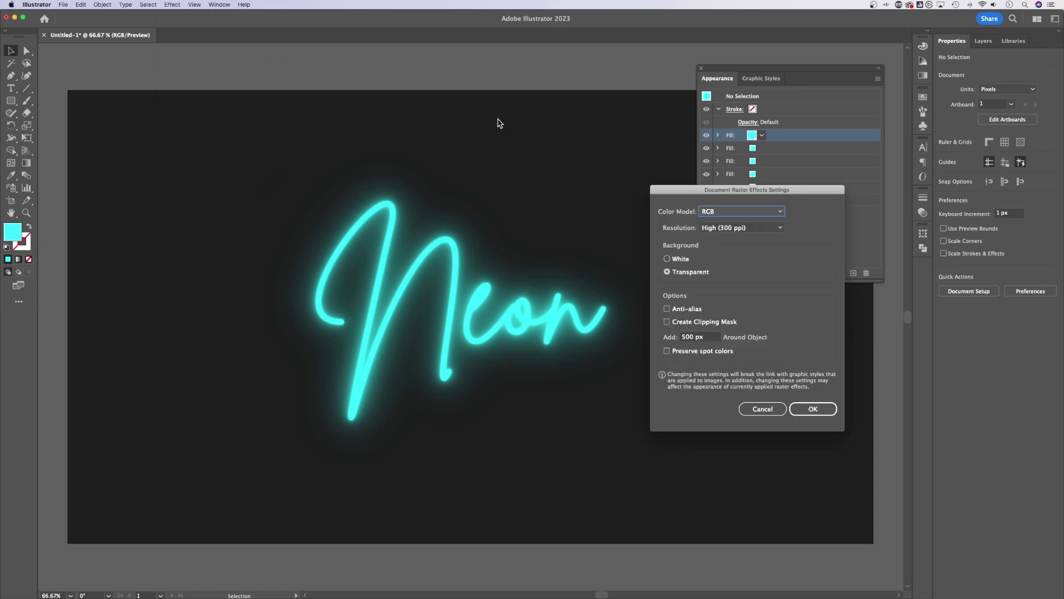
pyautogui.click(726, 227)
pyautogui.click(746, 239)
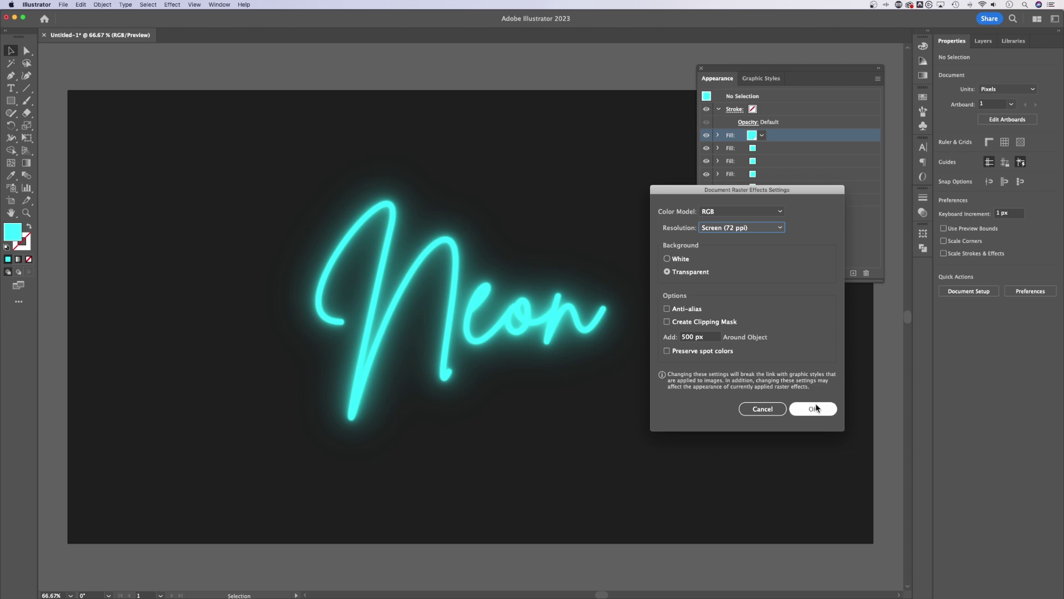
pyautogui.click(751, 229)
pyautogui.click(743, 232)
pyautogui.click(742, 232)
pyautogui.click(744, 236)
pyautogui.click(803, 409)
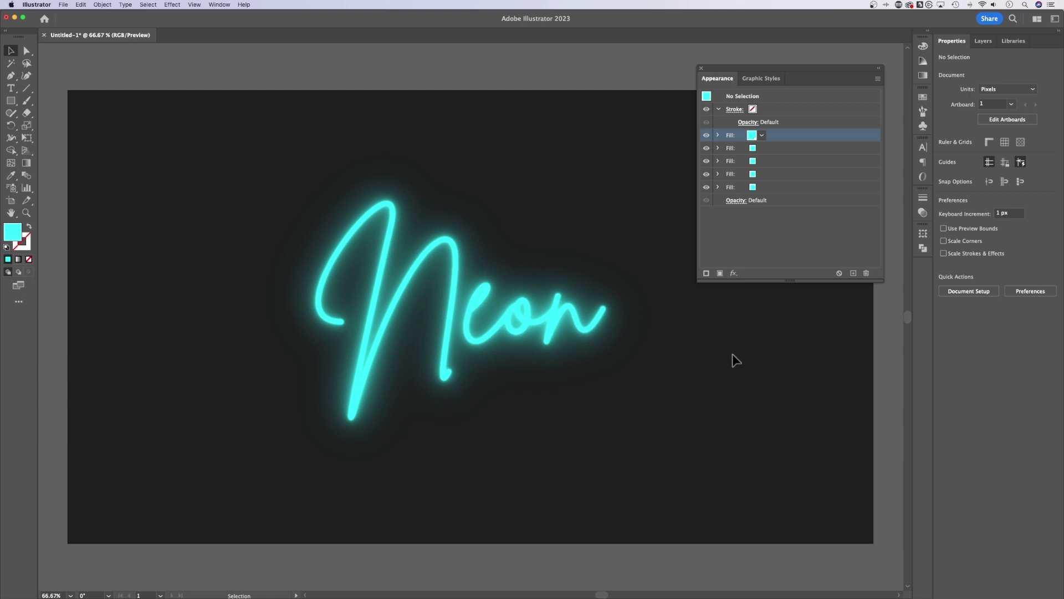
# - Select the neon text, duplicate its top fill and delete the Gaussian Blur effect from the new top fill
pyautogui.press('super+equal')
pyautogui.press('super+equal')
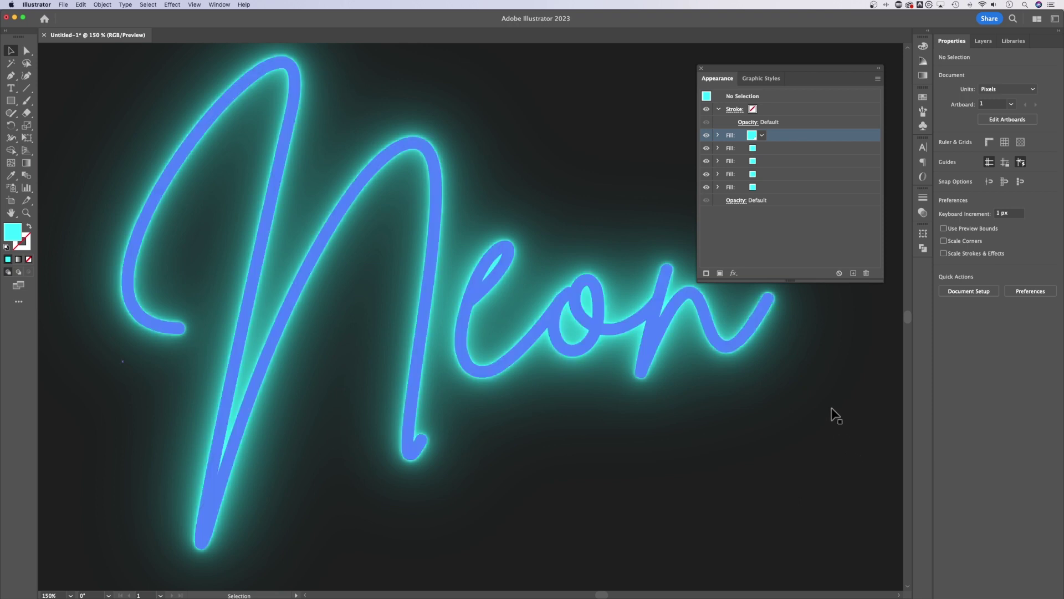
pyautogui.click(675, 306)
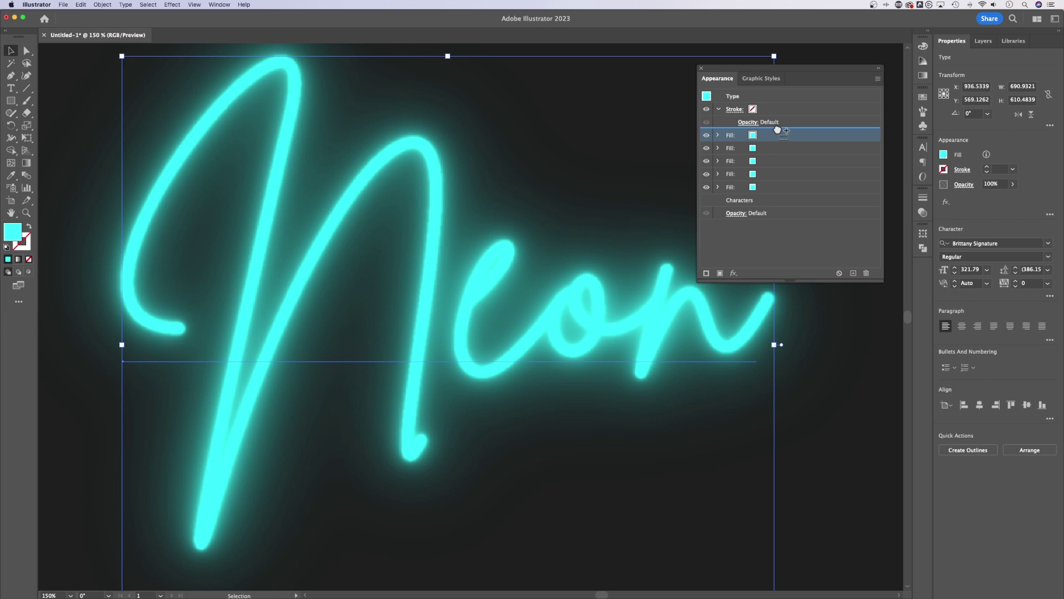
pyautogui.click(768, 137)
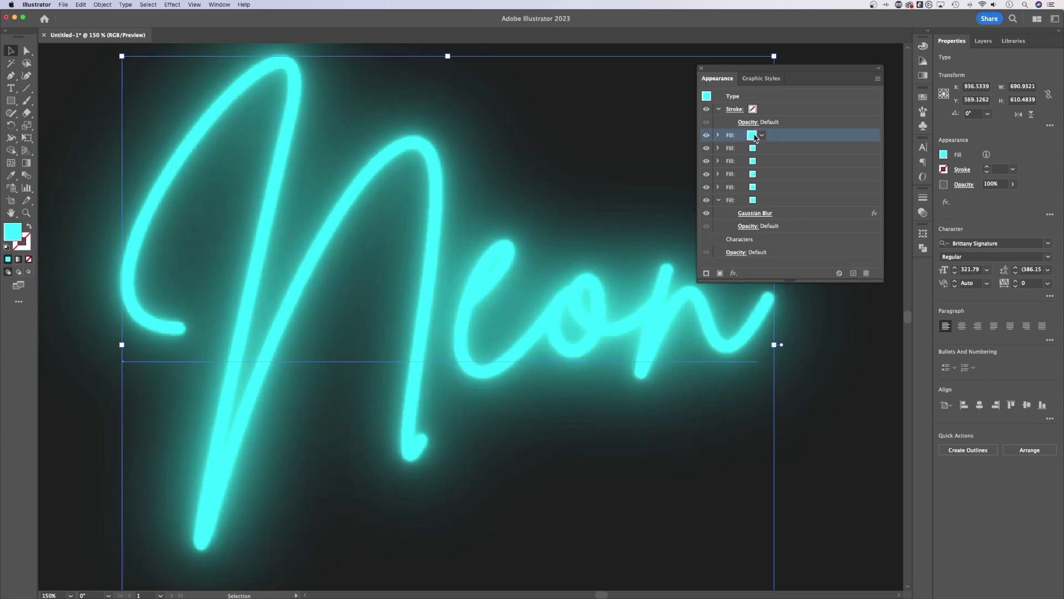
pyautogui.click(719, 136)
pyautogui.click(801, 150)
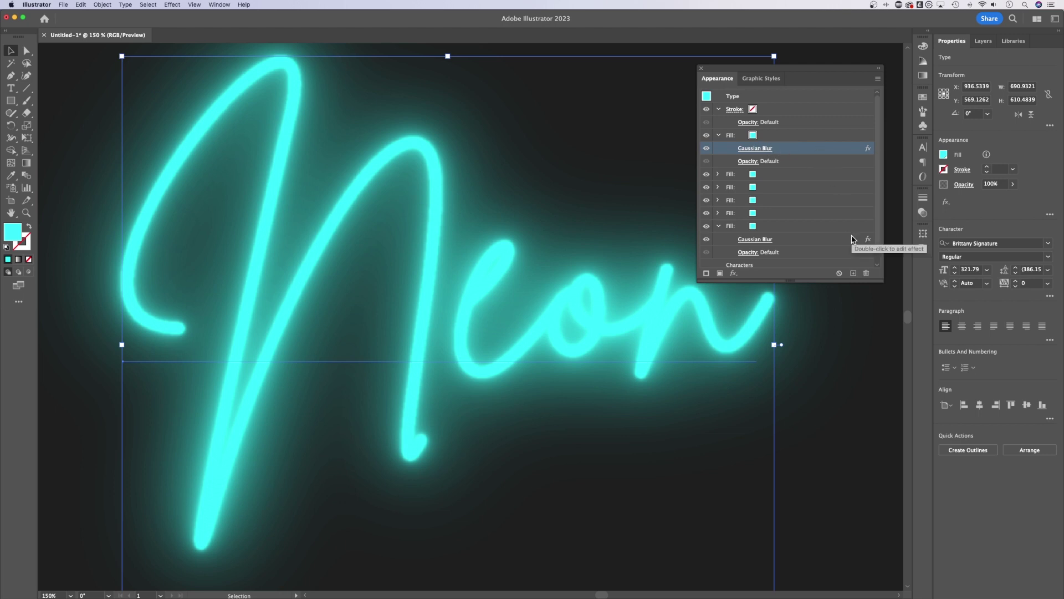
pyautogui.click(867, 274)
# - Add an Inner Glow effect to the top fill, trying the Edge option before returning it to Center
pyautogui.click(779, 137)
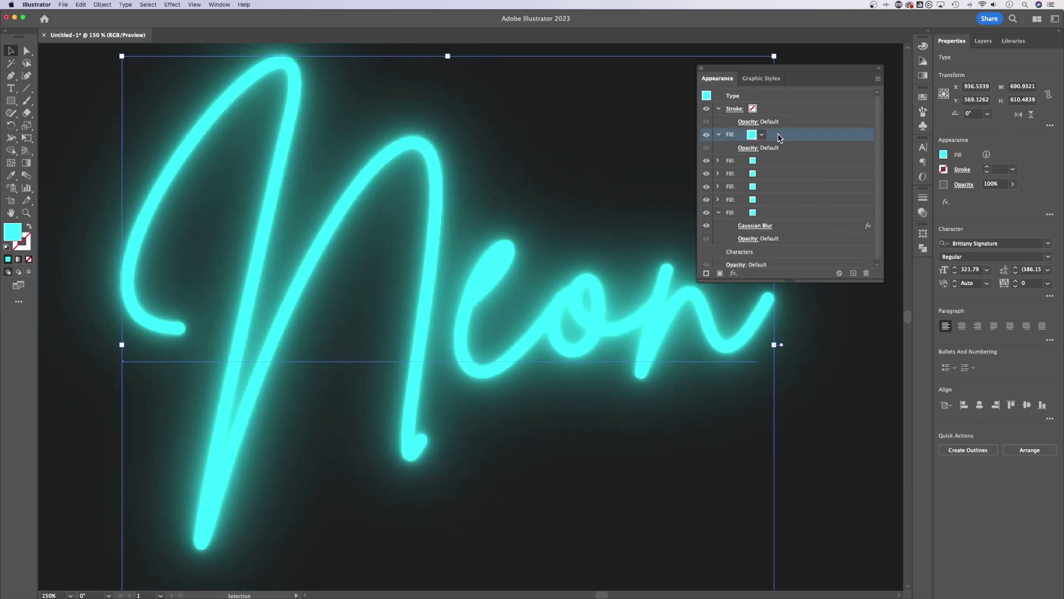
pyautogui.click(734, 273)
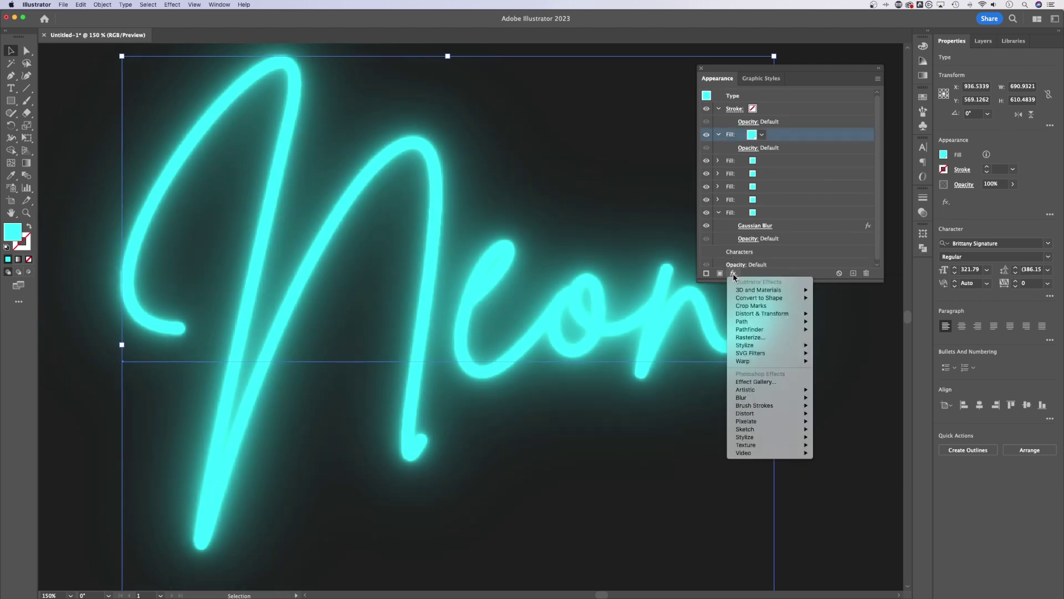
pyautogui.moveTo(777, 347)
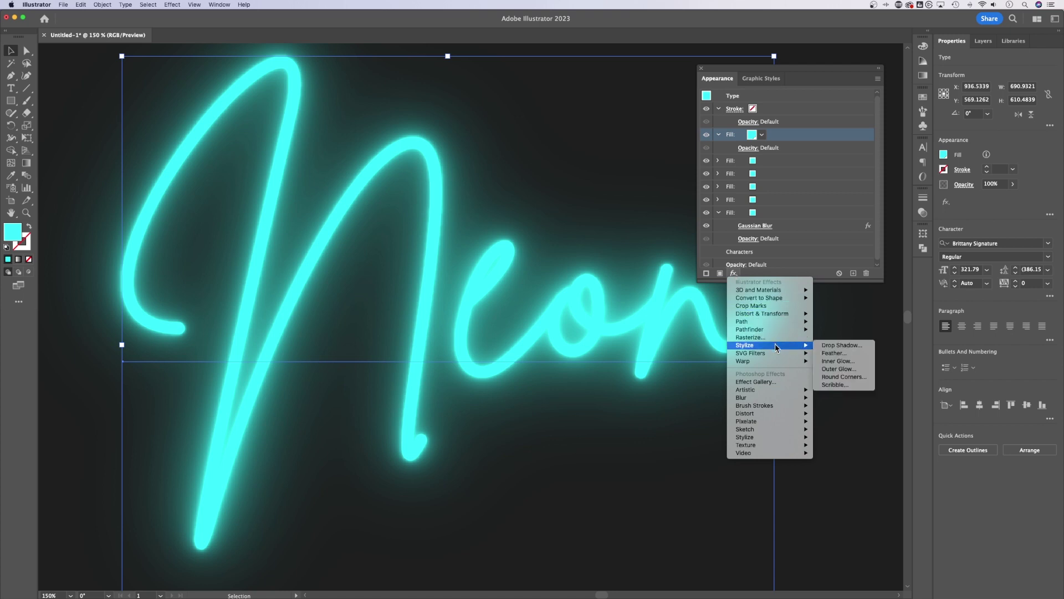
pyautogui.click(838, 361)
pyautogui.moveTo(550, 251); pyautogui.dragTo(568, 241)
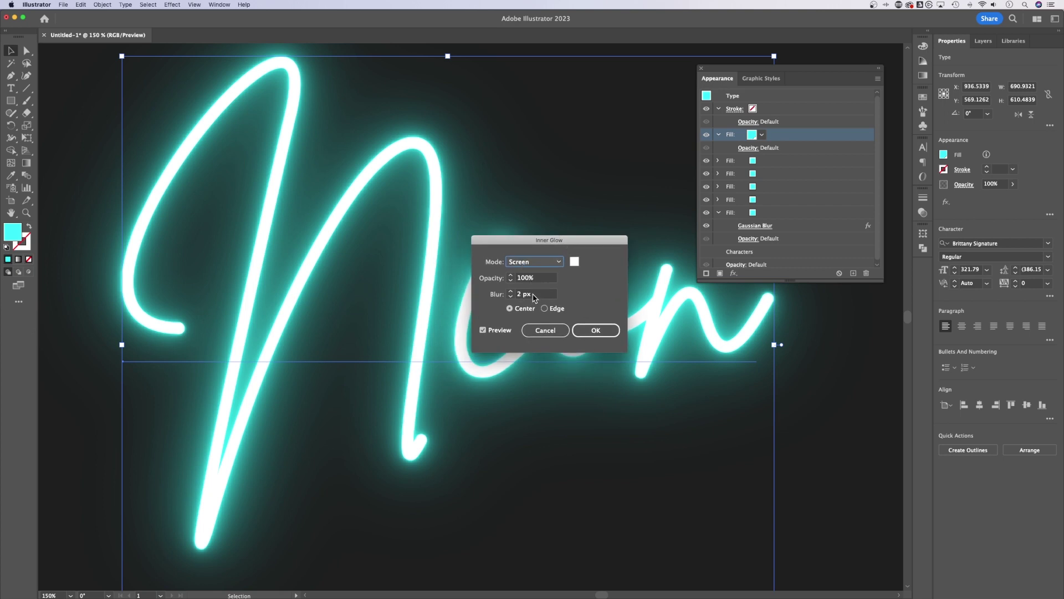
pyautogui.click(544, 309)
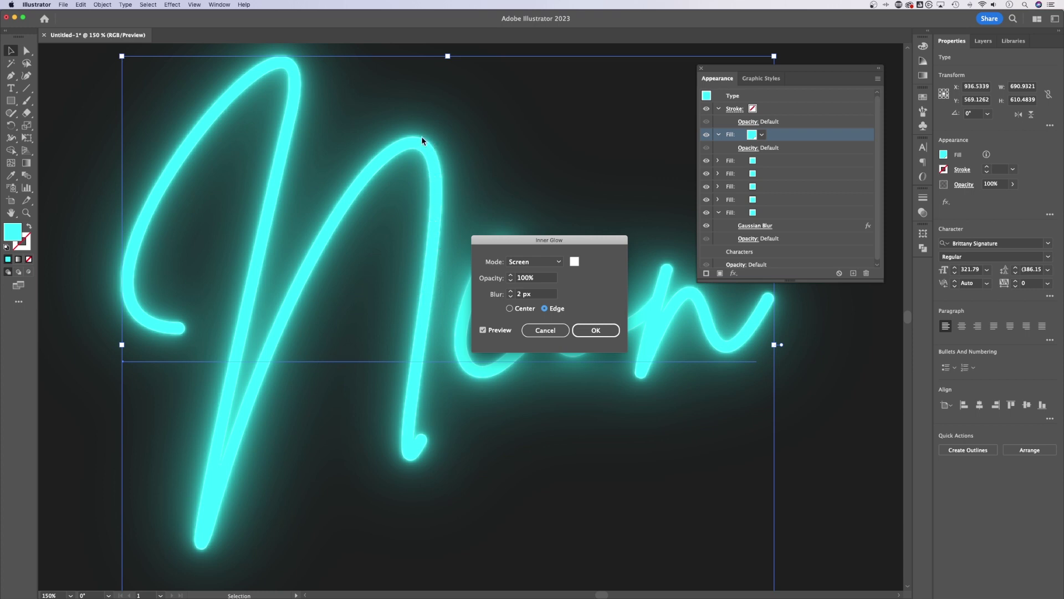
pyautogui.click(521, 311)
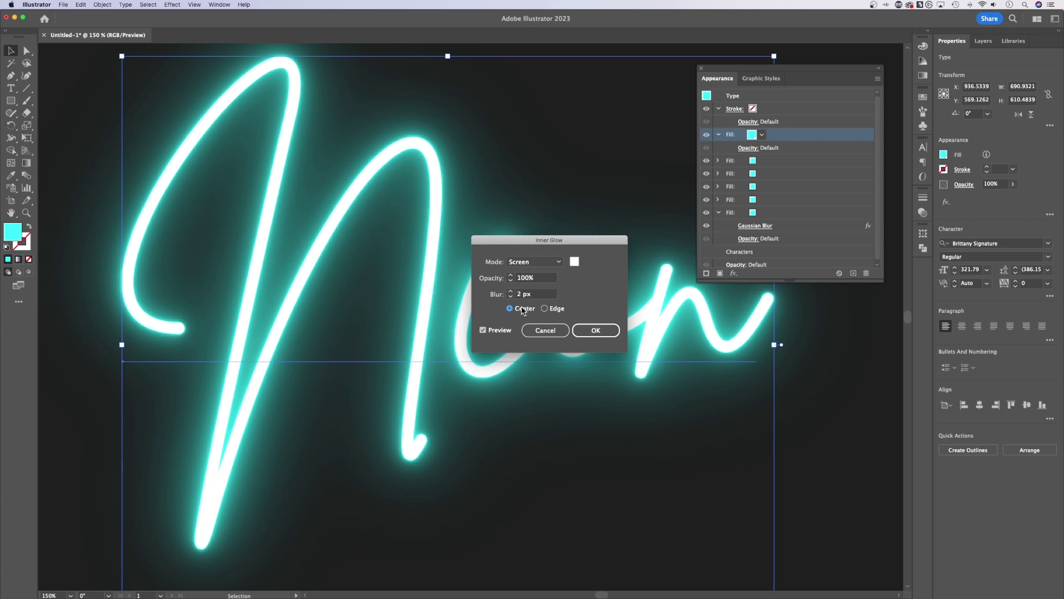
# - Raise the Inner Glow's blur to 8 px, compare lower values and settle on 5 px
pyautogui.click(539, 294)
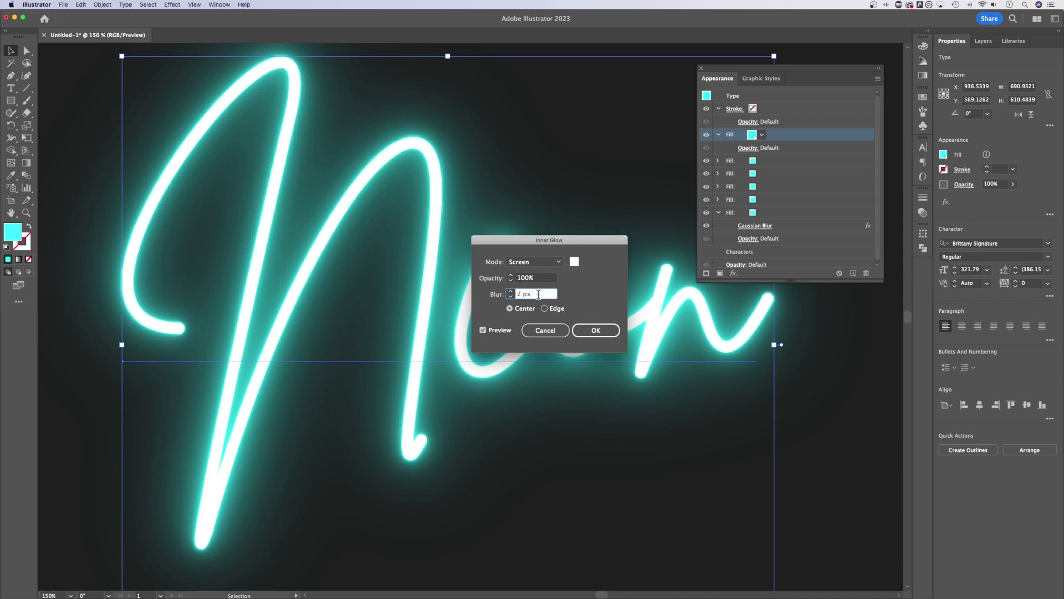
pyautogui.press('Up')
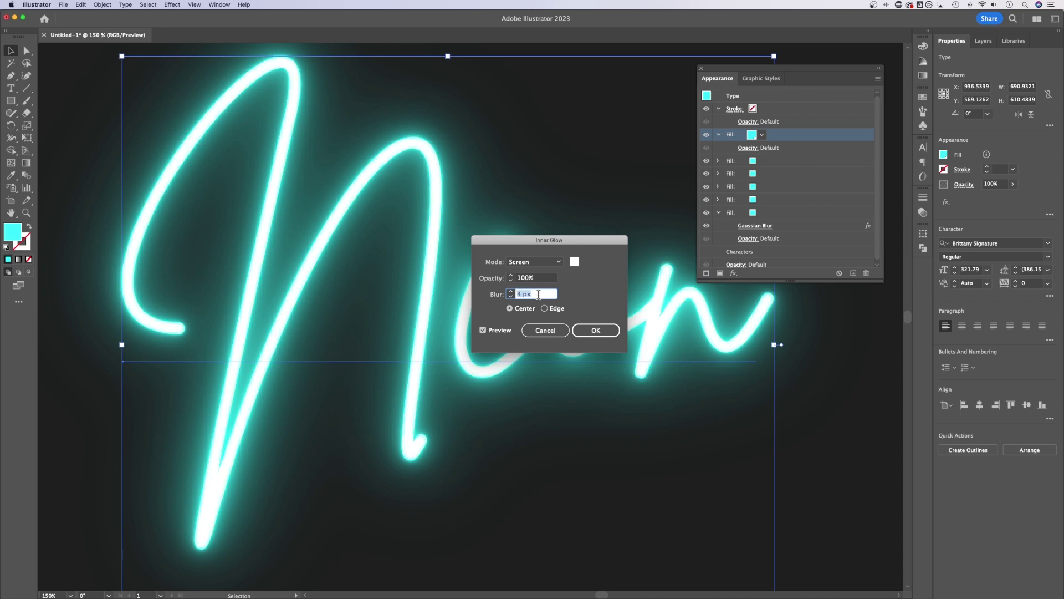
pyautogui.press('Up')
pyautogui.press('Up')
pyautogui.press('Up')
pyautogui.press('Up')
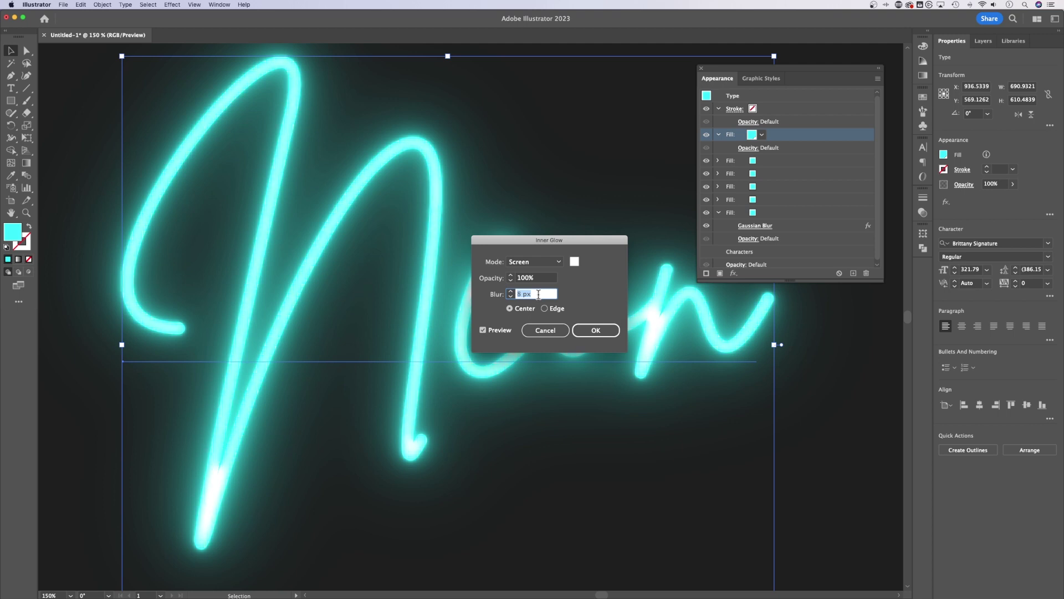
pyautogui.moveTo(596, 241); pyautogui.dragTo(639, 90)
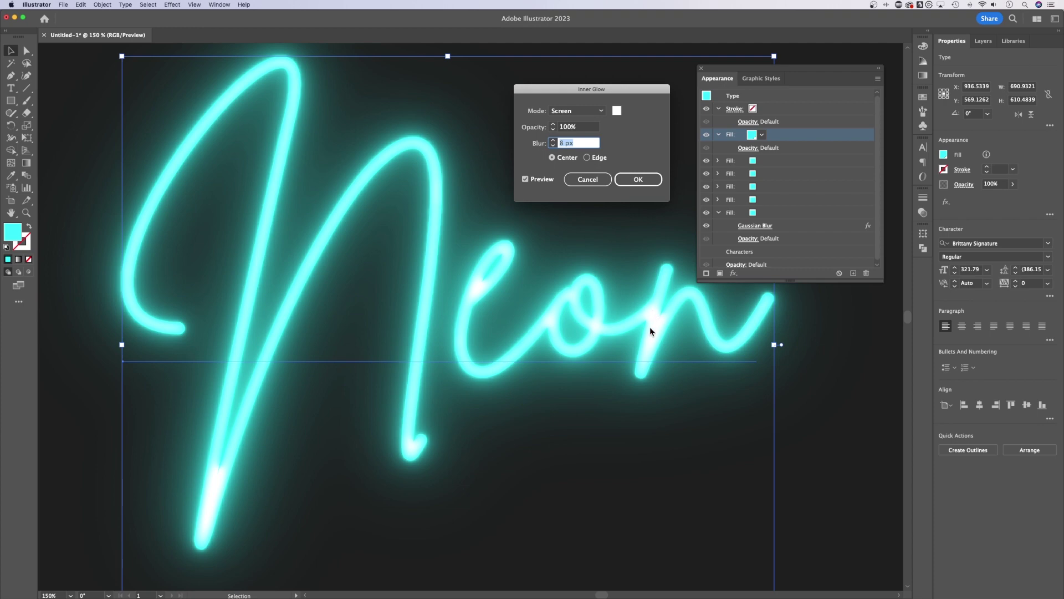
pyautogui.press('Down')
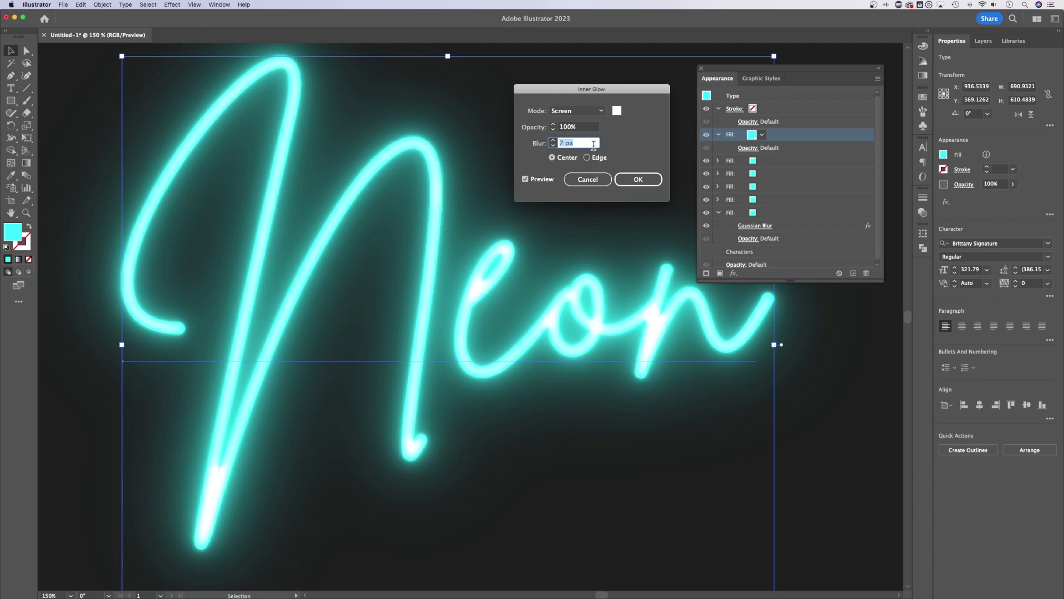
pyautogui.press('Down')
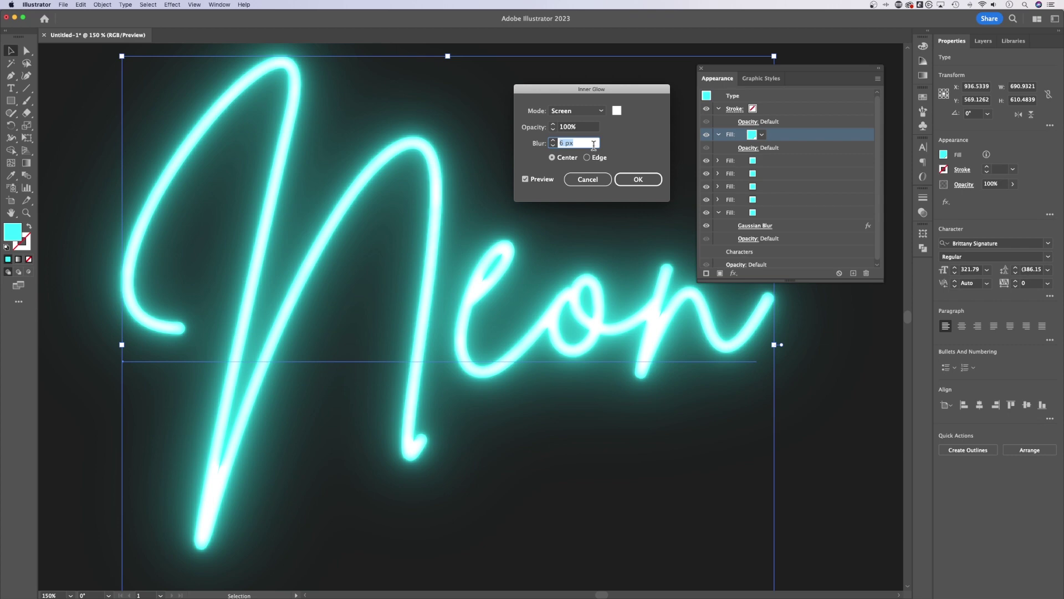
pyautogui.press('Down')
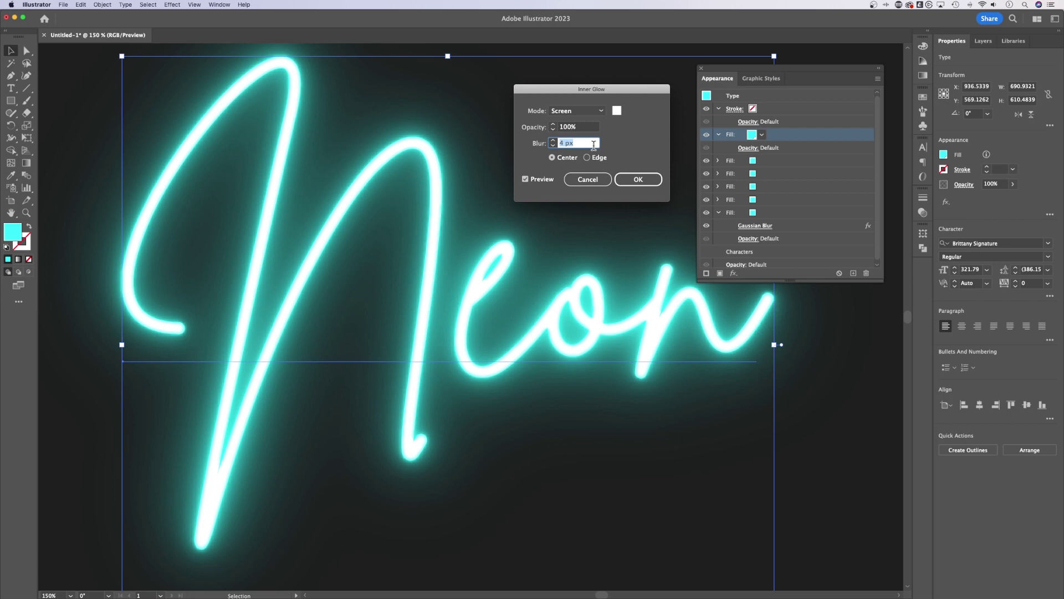
pyautogui.press('Up')
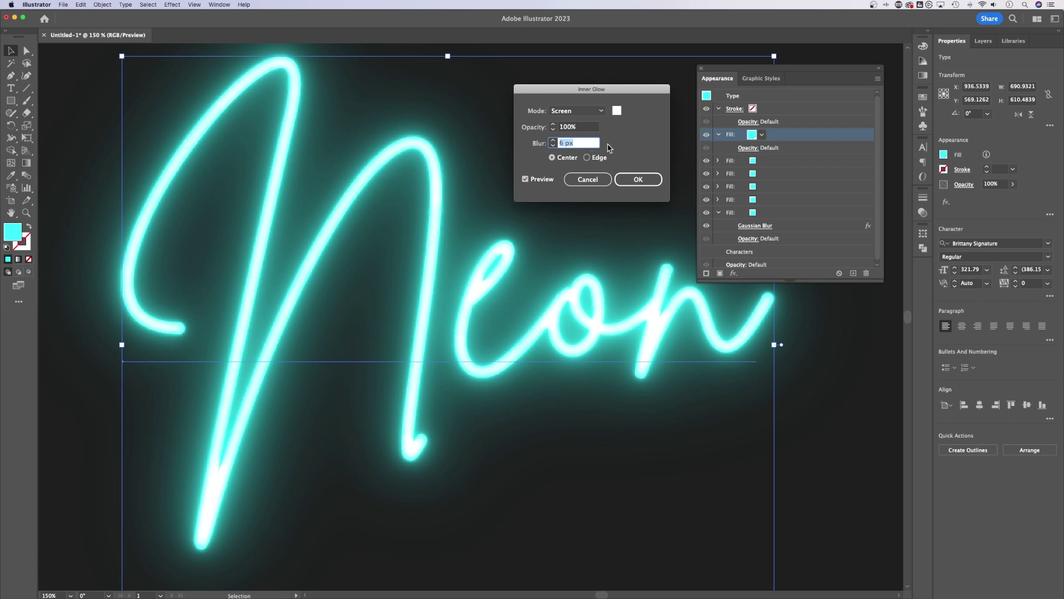
# - Try the Inner Glow at 90% opacity, set it back to 100% and apply the effect
pyautogui.click(577, 127)
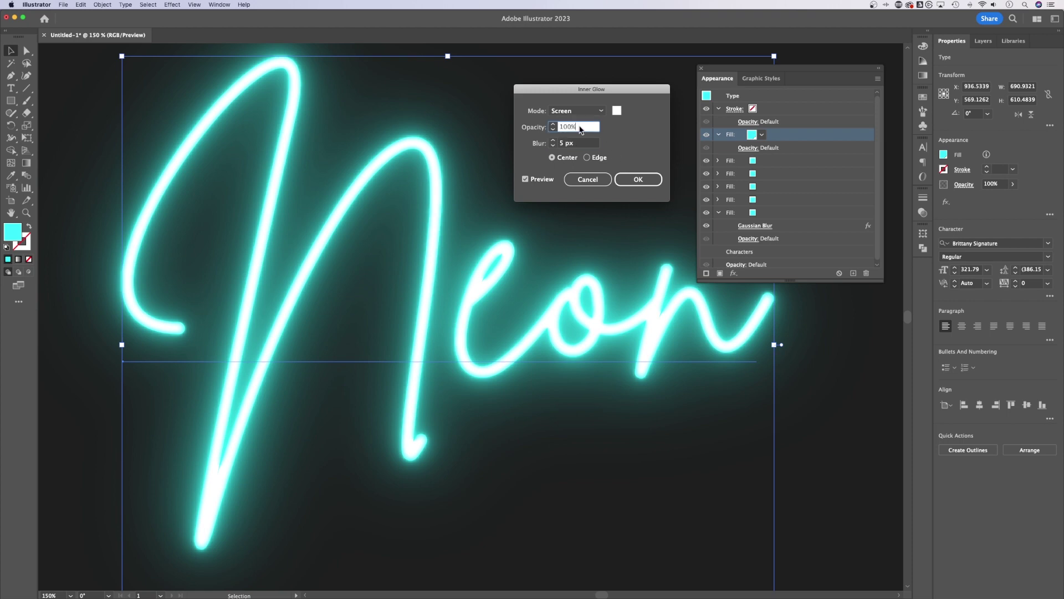
pyautogui.write('90')
pyautogui.press('Tab')
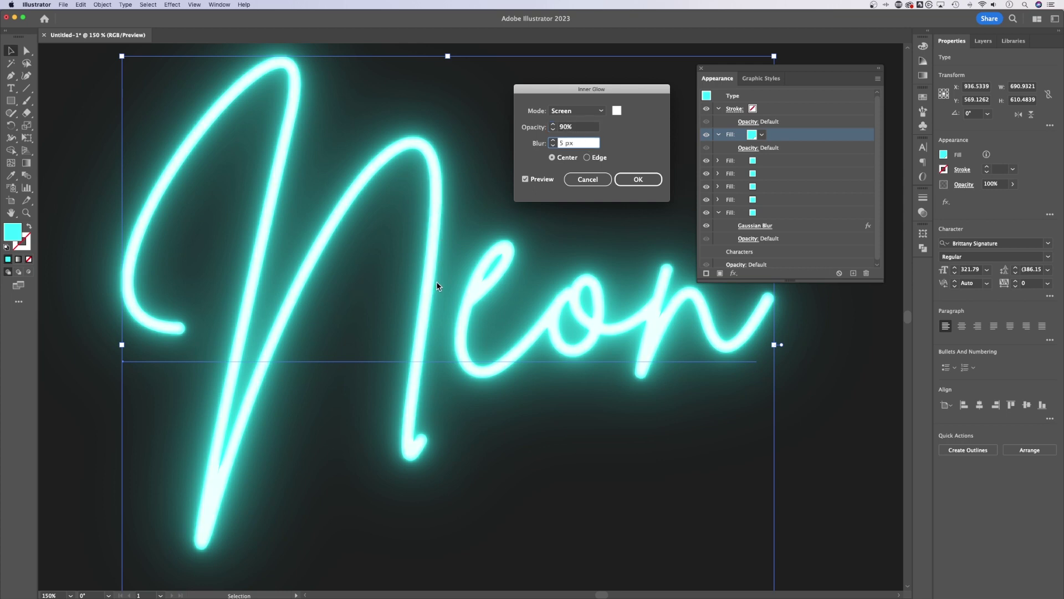
pyautogui.hotkey('shift', 'Tab')
pyautogui.write('10')
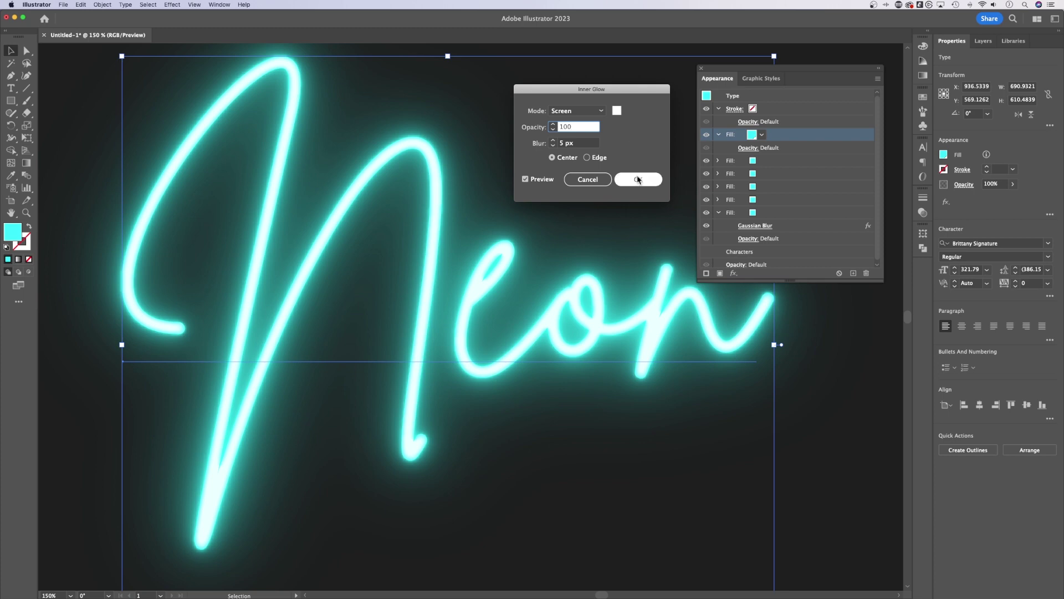
pyautogui.click(638, 180)
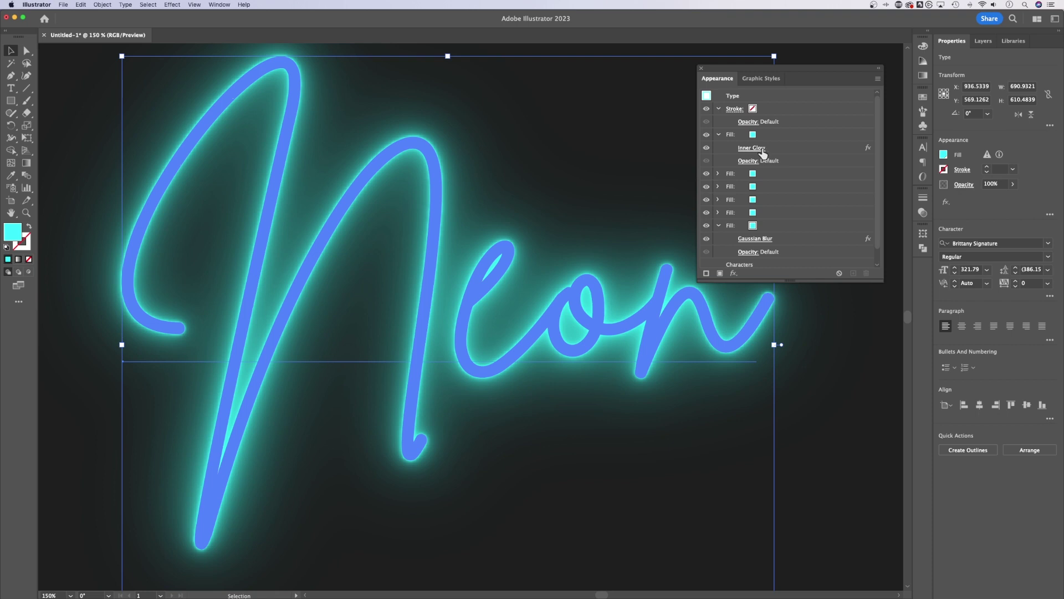
# - Reopen the top fill's Inner Glow, set its opacity to 75% and deselect the text
pyautogui.click(719, 135)
pyautogui.press('super+0')
pyautogui.press('v')
pyautogui.moveTo(810, 371); pyautogui.dragTo(786, 373)
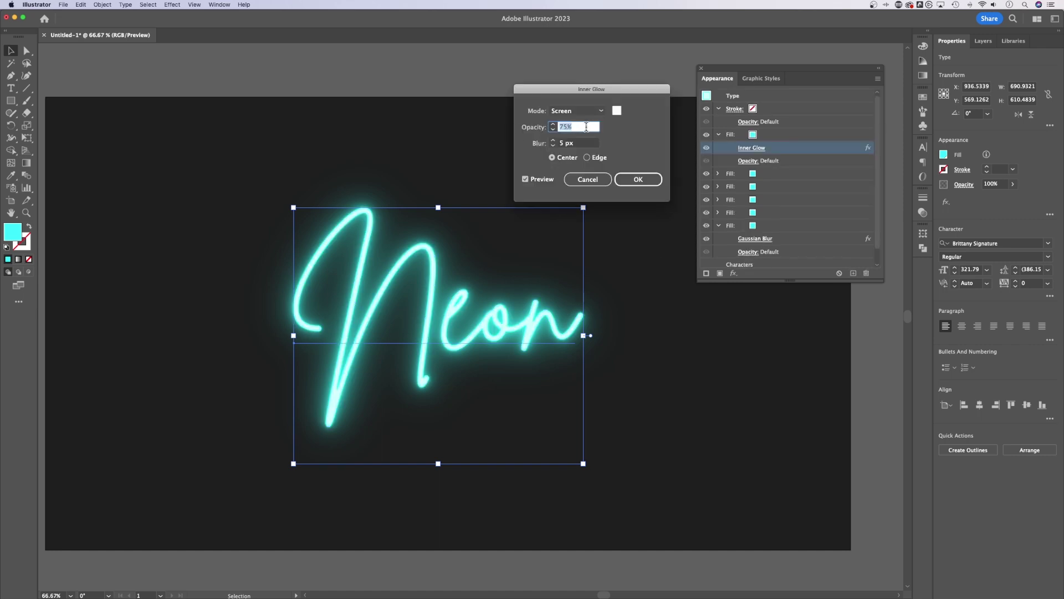
pyautogui.press('Return')
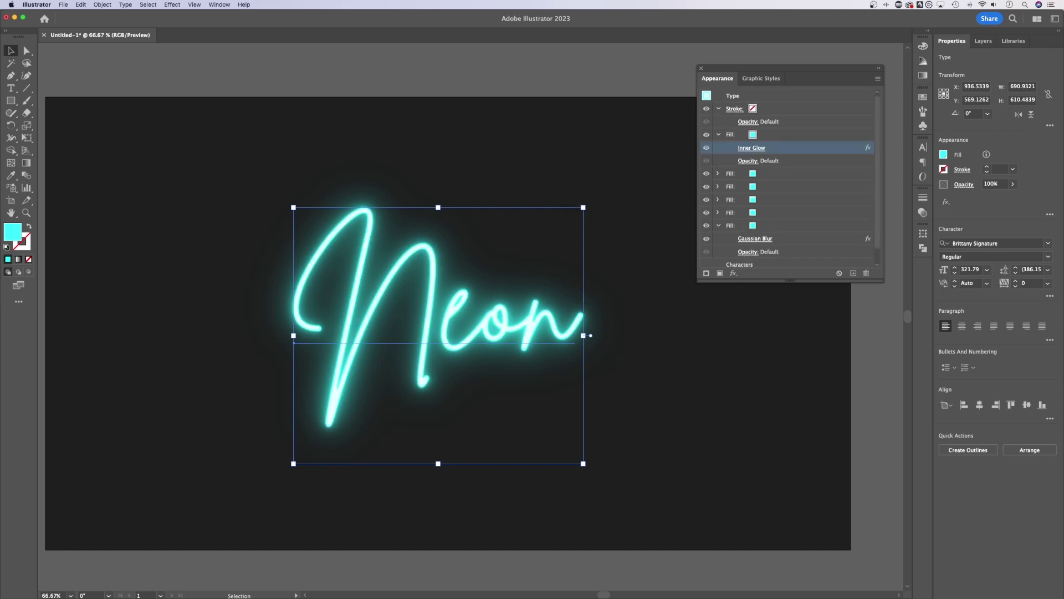
pyautogui.click(775, 421)
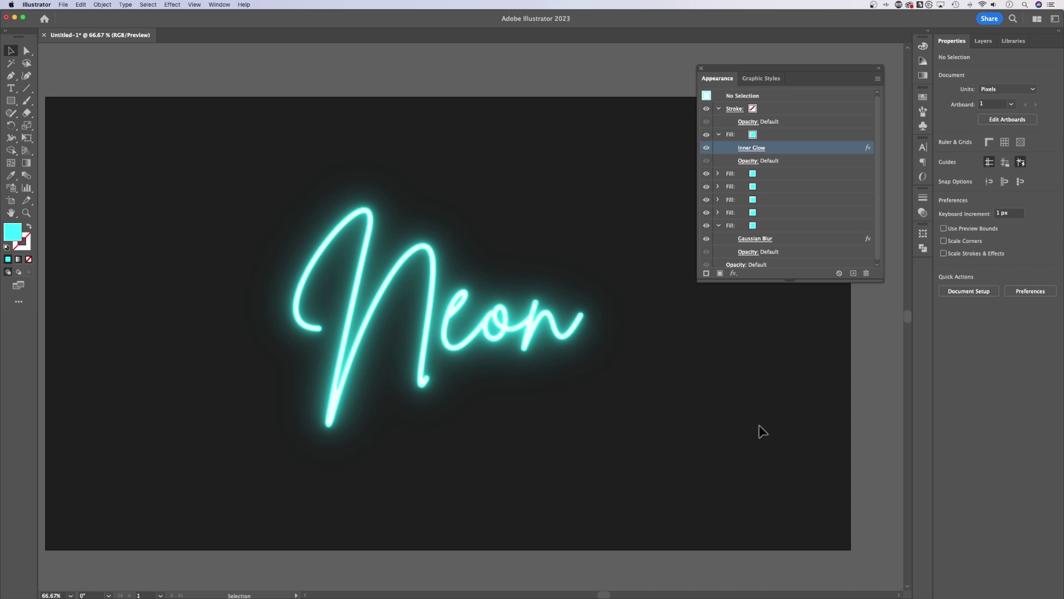
# - Test the live text by replacing "Neon" with "Edit", and undo the replacement
pyautogui.doubleClick(577, 332)
pyautogui.press('super+a')
pyautogui.write('Edit')
pyautogui.press('Escape')
pyautogui.click(690, 383)
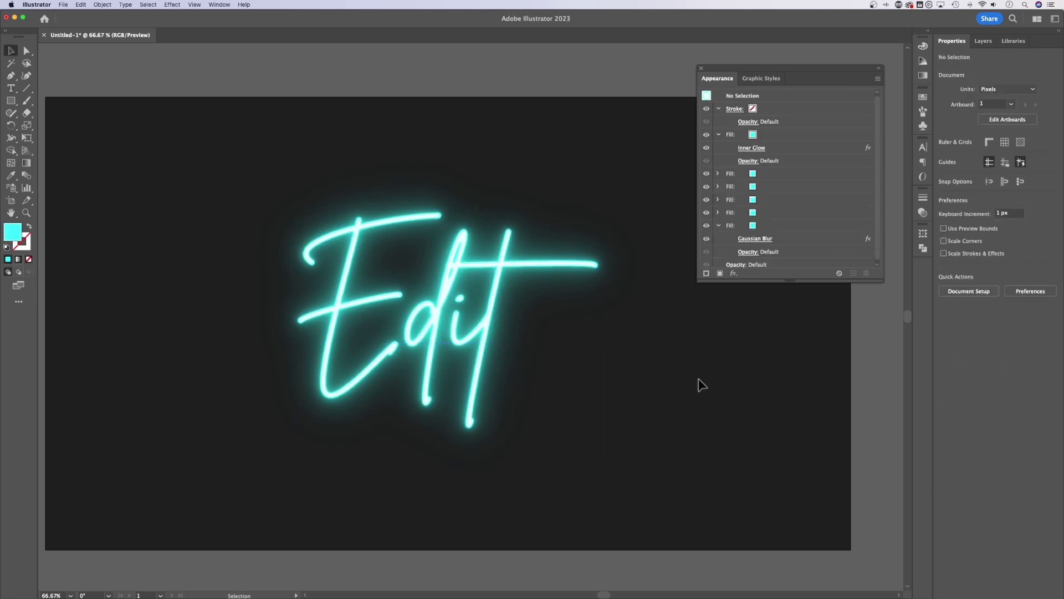
pyautogui.press('super+z')
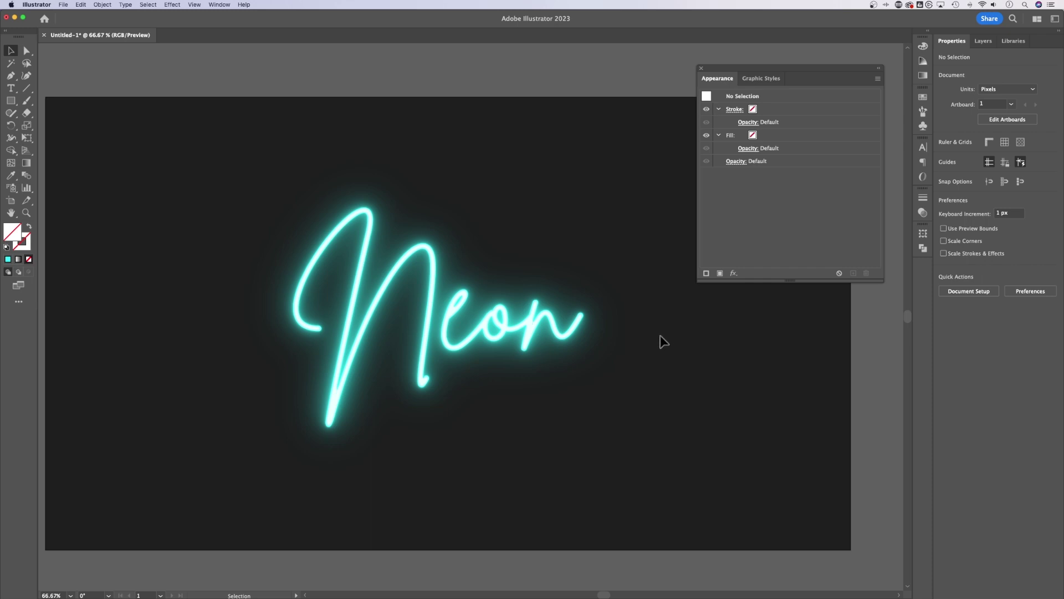
# - Save the "Neon" text's appearance as a new graphic style named "Neon Fill" and deselect the text
pyautogui.click(499, 330)
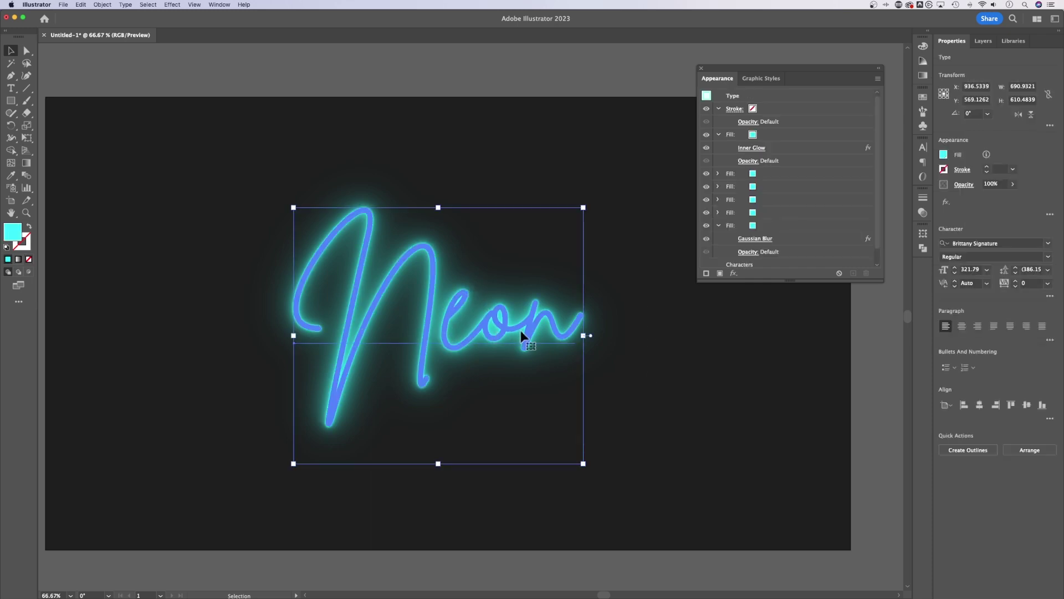
pyautogui.click(220, 4)
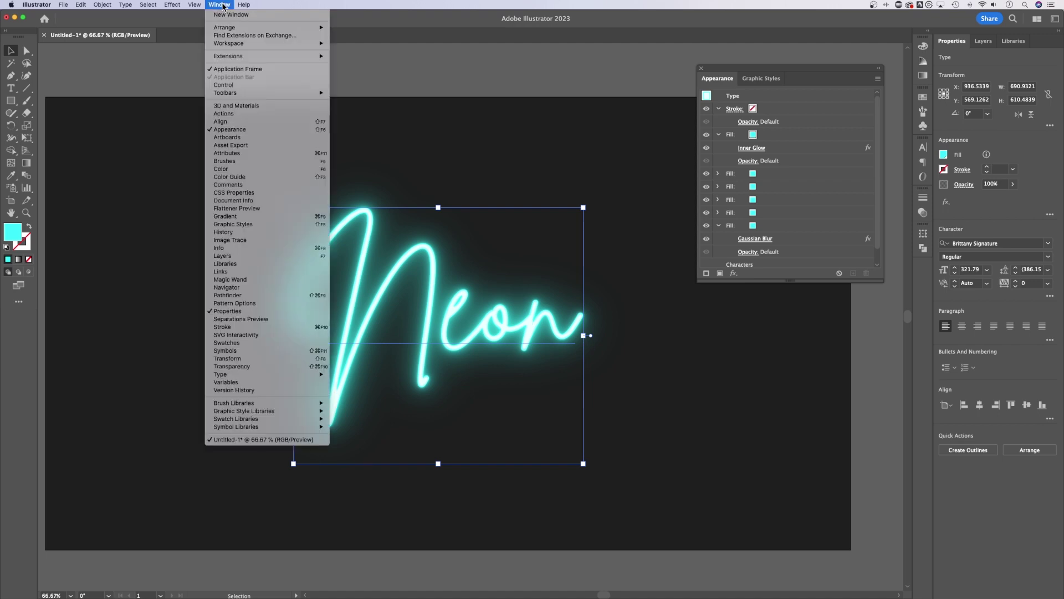
pyautogui.click(243, 224)
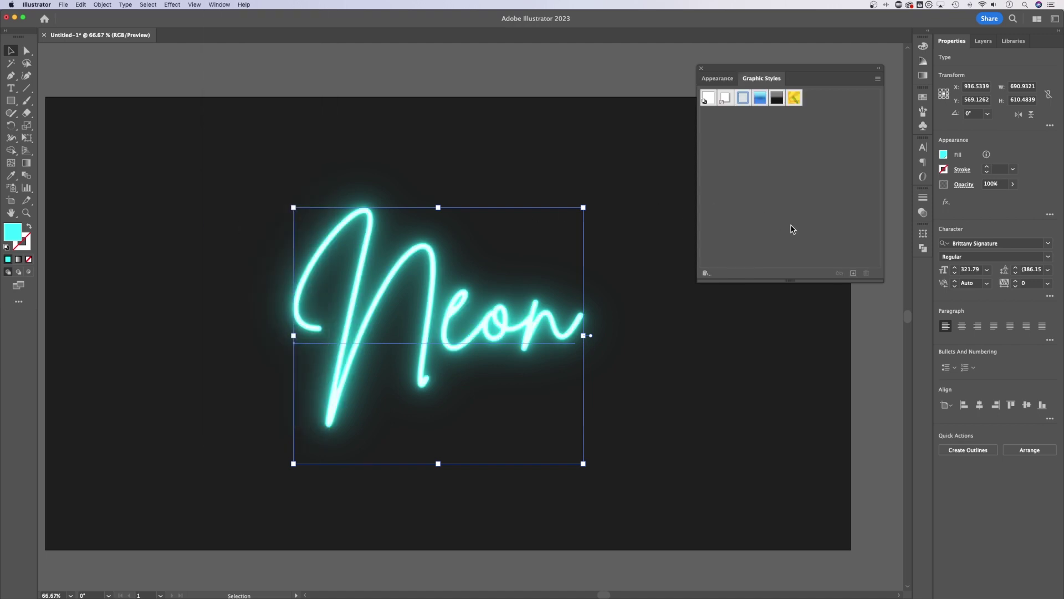
pyautogui.click(854, 274)
pyautogui.doubleClick(810, 100)
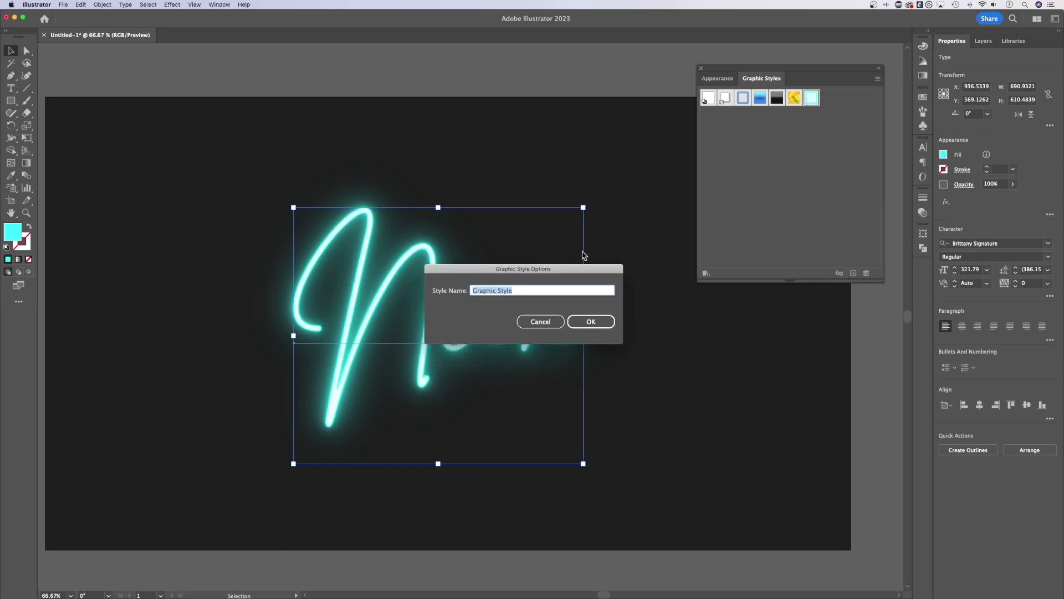
pyautogui.write('Neon Fill')
pyautogui.click(592, 321)
pyautogui.click(660, 308)
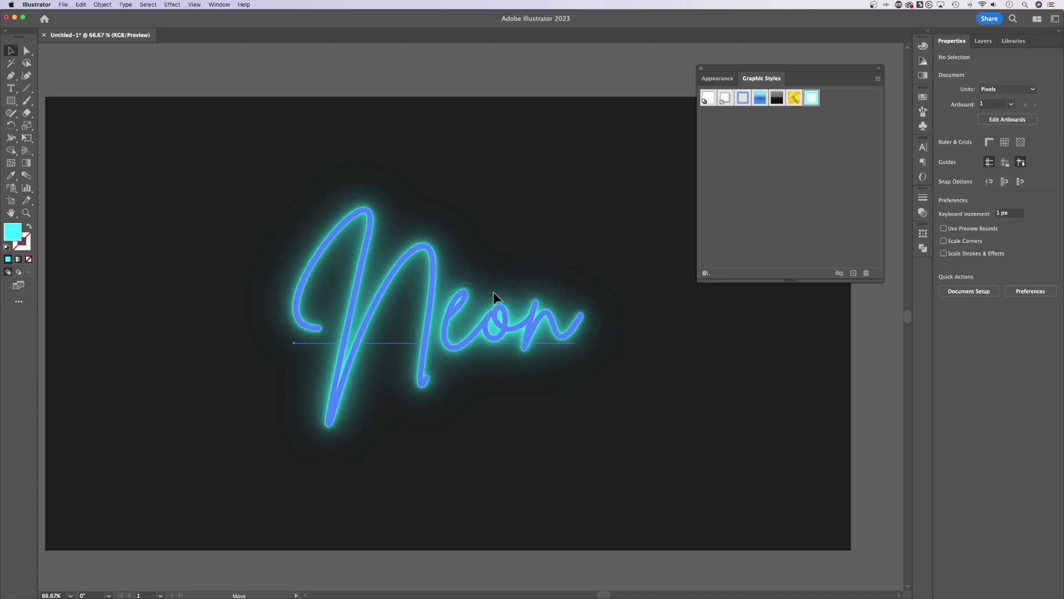
# - Move the "Neon" text toward the artboard's upper left and draw a circle about 276 px in diameter to its lower right
pyautogui.moveTo(481, 287); pyautogui.dragTo(348, 260)
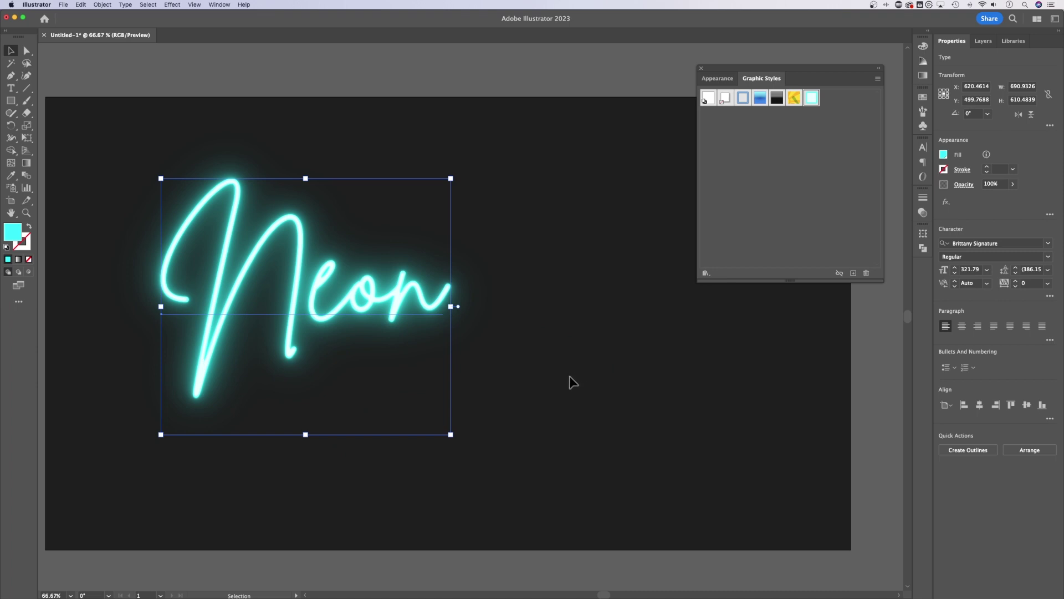
pyautogui.click(11, 100)
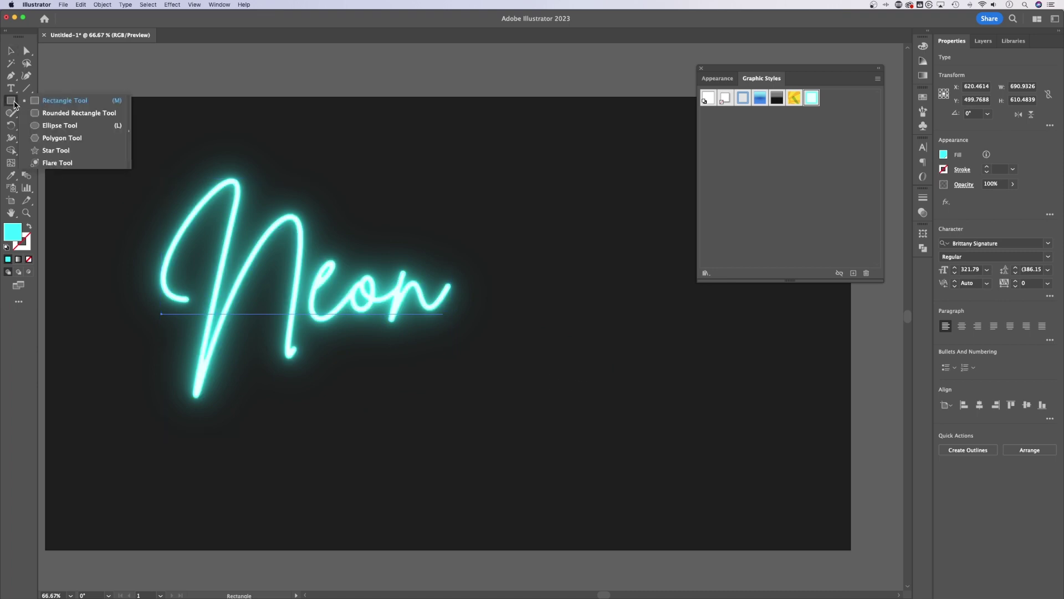
pyautogui.click(58, 126)
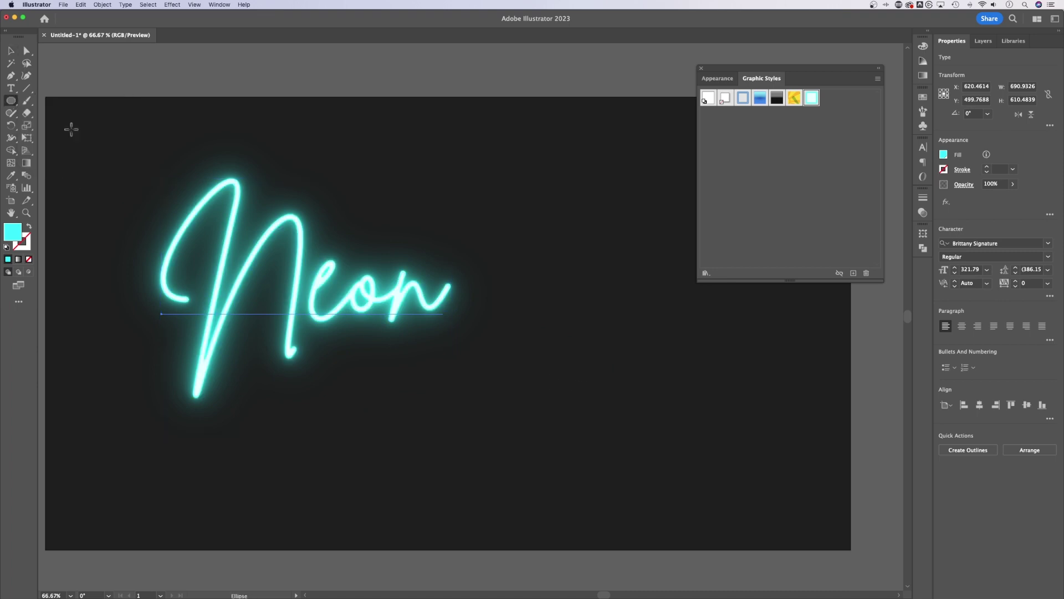
pyautogui.moveTo(563, 421); pyautogui.dragTo(679, 305)
# - Apply the Neon Fill graphic style to the circle and deselect it
pyautogui.press('v')
pyautogui.click(640, 344)
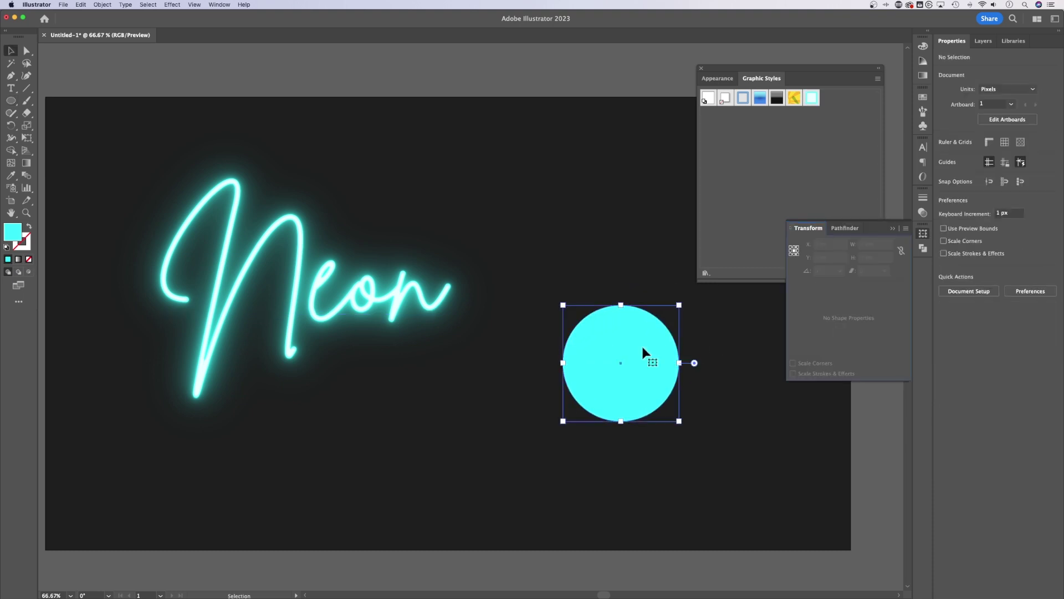
pyautogui.click(810, 98)
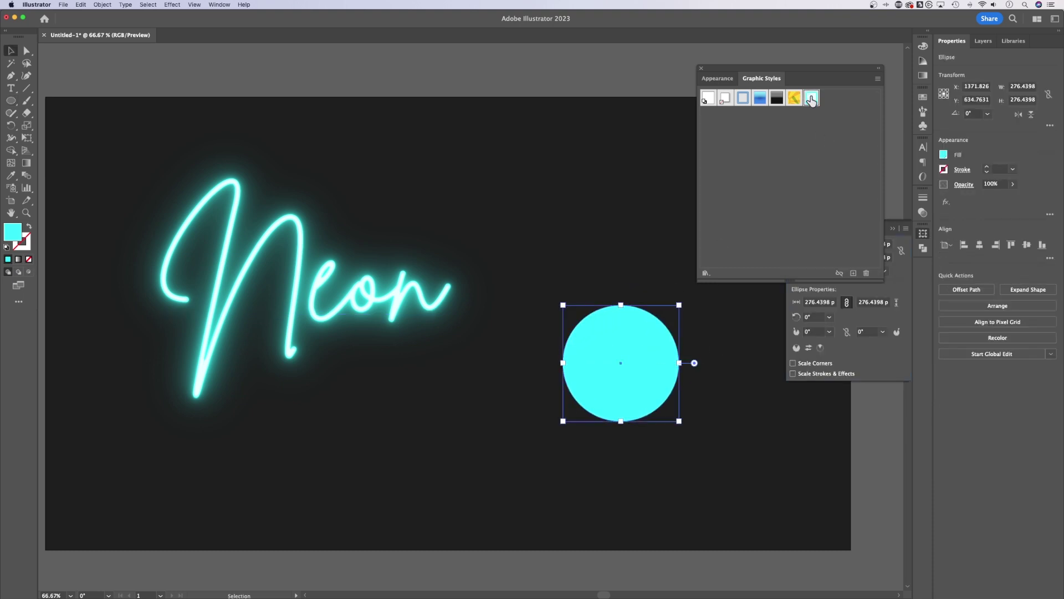
pyautogui.click(737, 417)
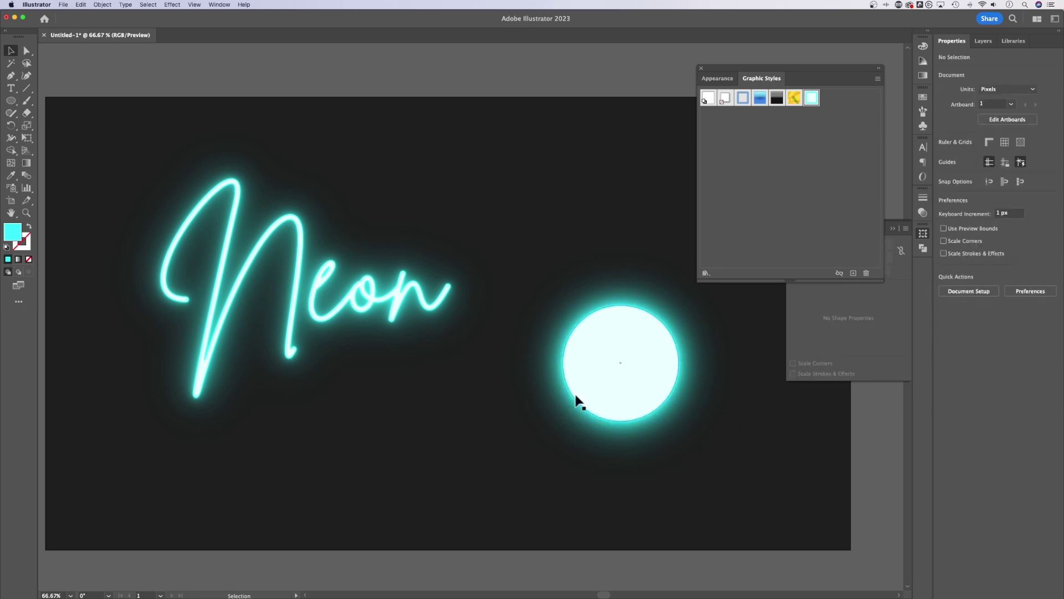
# - Try shrinking the glowing circle about its centre without scaling its effects, and undo the resize
pyautogui.click(632, 352)
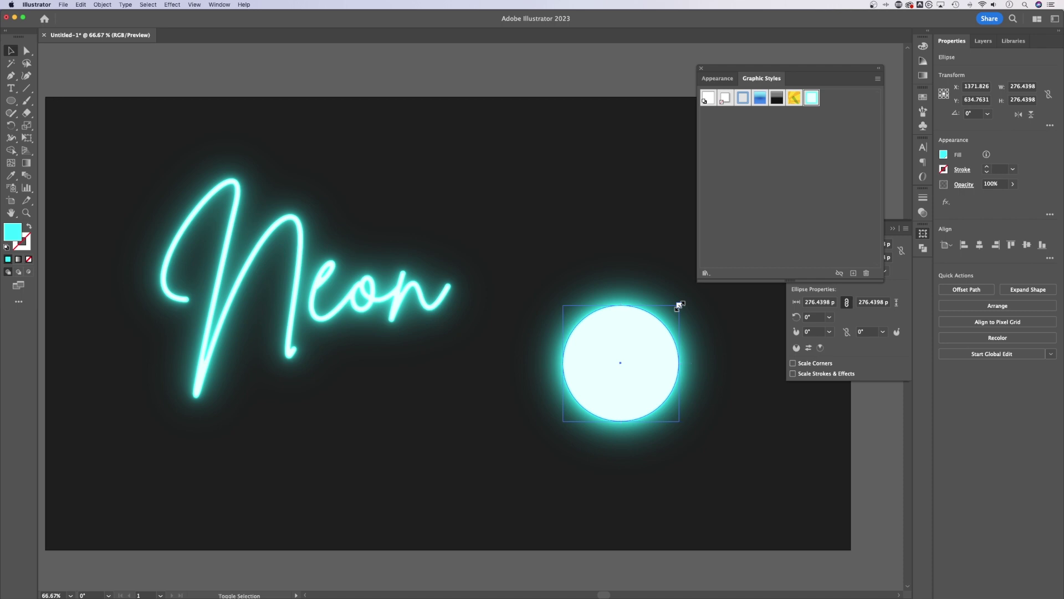
pyautogui.moveTo(677, 302); pyautogui.dragTo(635, 353)
pyautogui.click(712, 396)
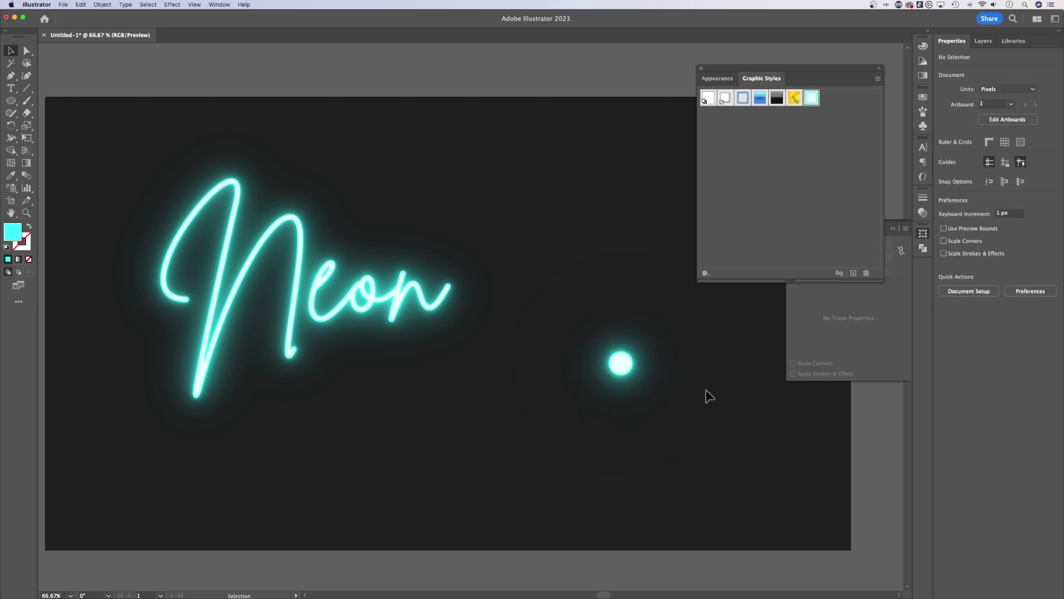
pyautogui.press('super+z')
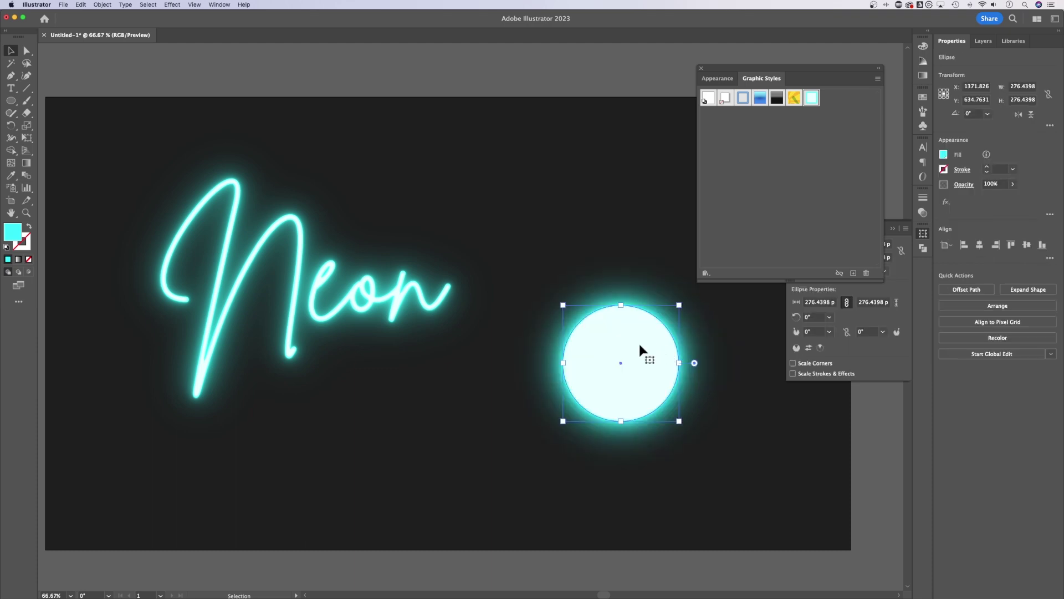
# - Bring the circle's transform options into view and turn on Scale Strokes & Effects
pyautogui.click(222, 4)
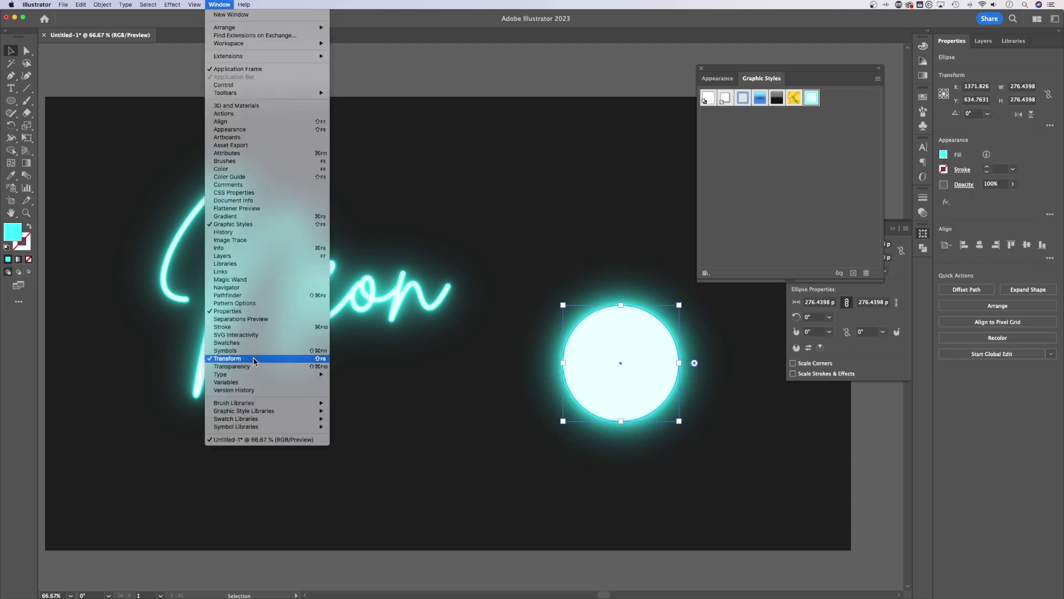
pyautogui.click(873, 352)
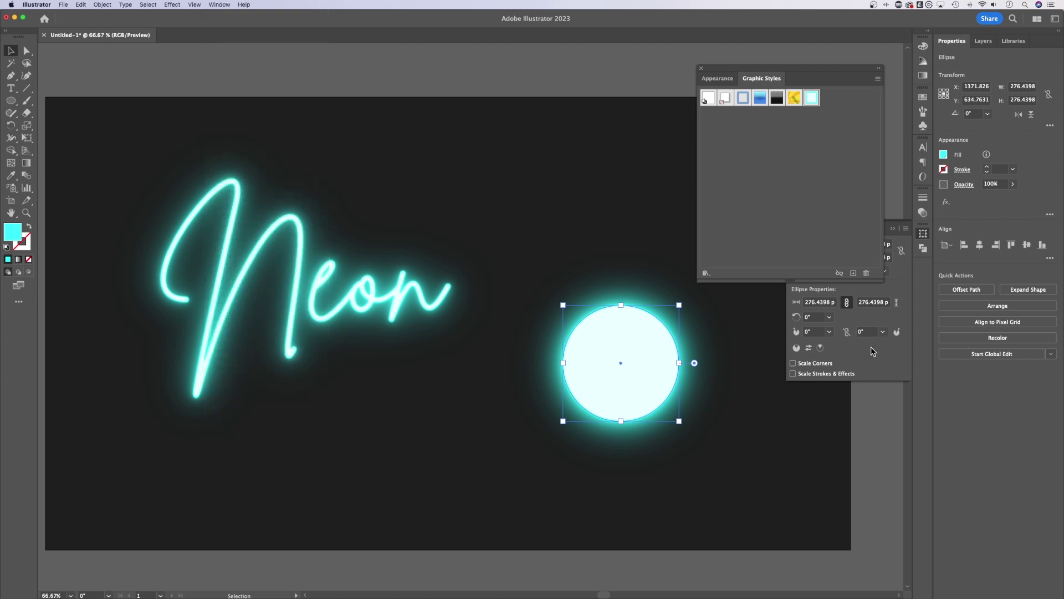
pyautogui.moveTo(836, 71); pyautogui.dragTo(705, 40)
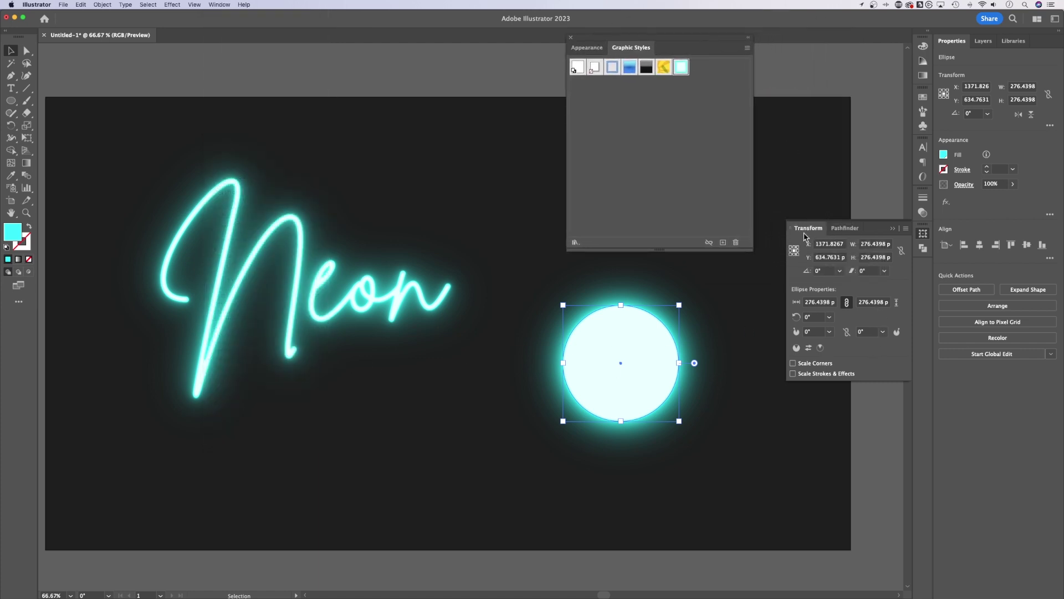
pyautogui.click(1049, 126)
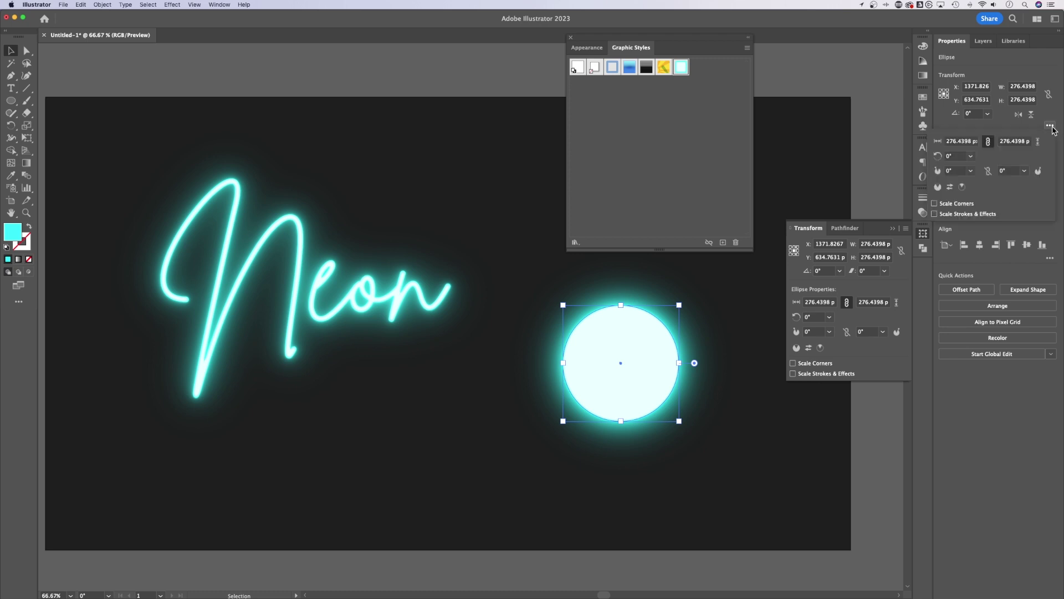
pyautogui.click(840, 381)
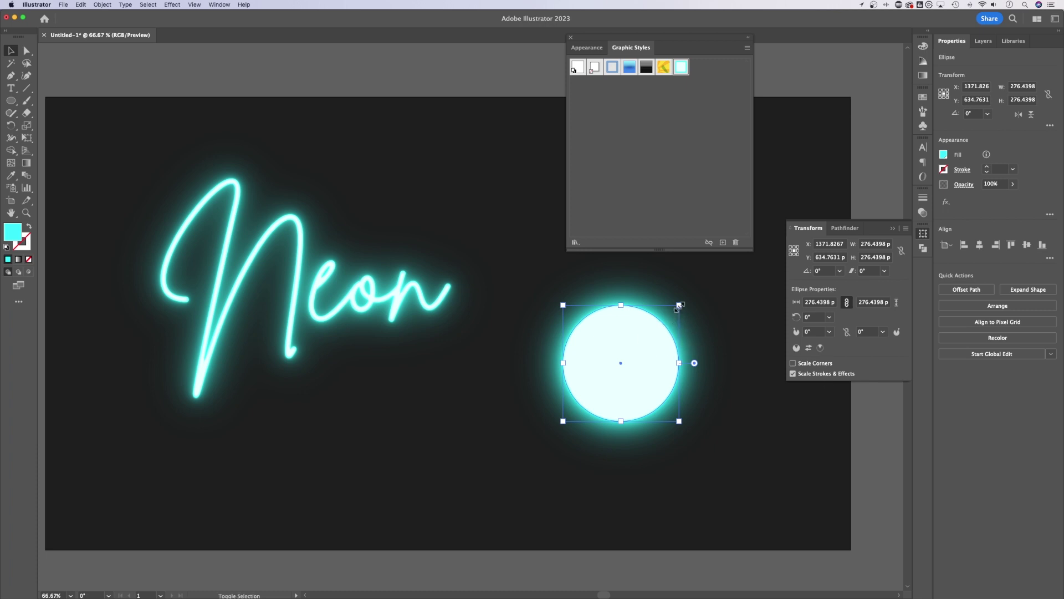
# - Test shrinking the circle with its effects scaled, undo the resize and turn off Scale Strokes & Effects
pyautogui.moveTo(678, 305); pyautogui.dragTo(635, 369)
pyautogui.click(726, 365)
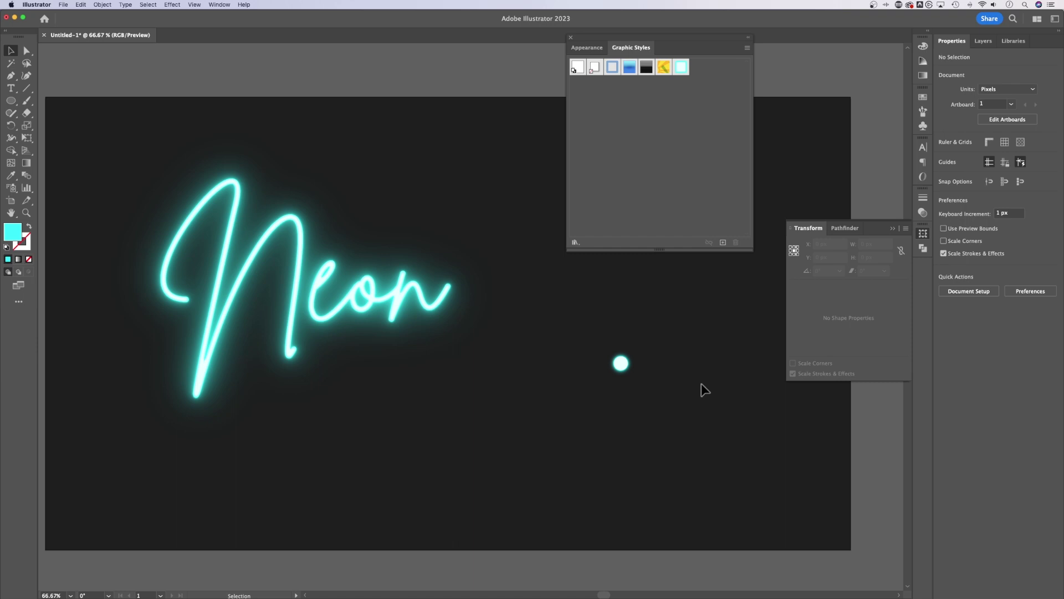
pyautogui.press('cmd+z')
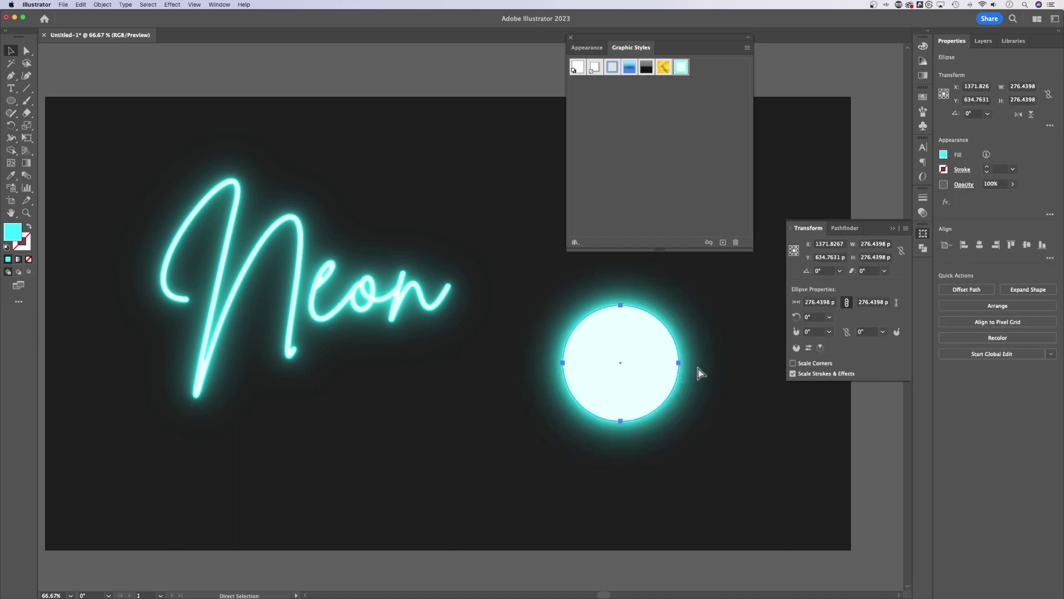
pyautogui.press('cmd+z')
pyautogui.click(808, 375)
# - Shrink the circle to a small dot below and right of the "Neon" text, deselect it and close the graphic styles
pyautogui.moveTo(583, 380); pyautogui.dragTo(537, 424)
pyautogui.click(594, 480)
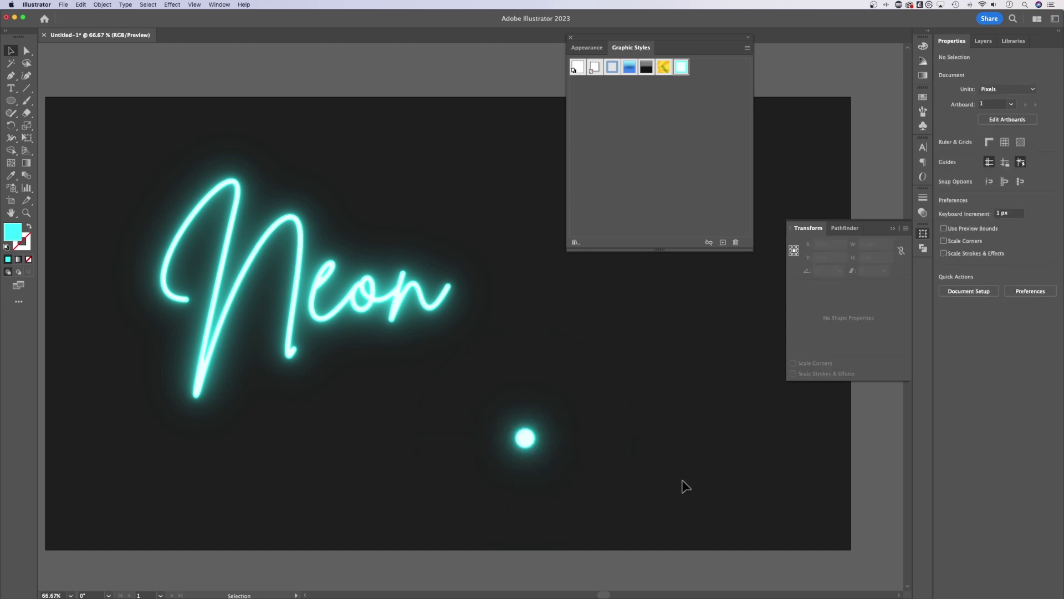
pyautogui.click(571, 37)
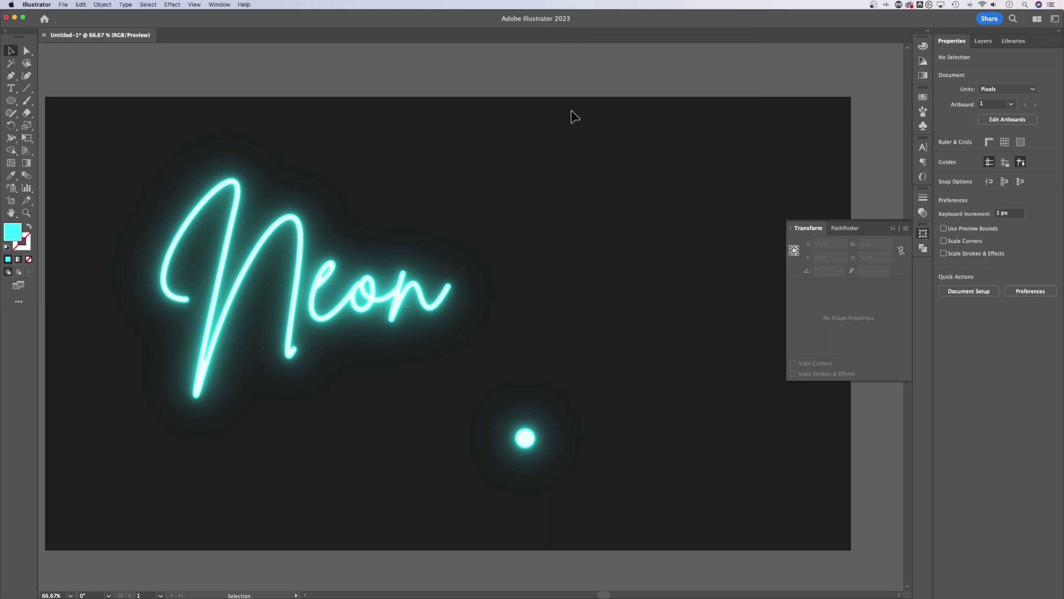
# - Paint a wavy brush path about 1166 px wide and 182 px high above the artboard
pyautogui.press('super+minus')
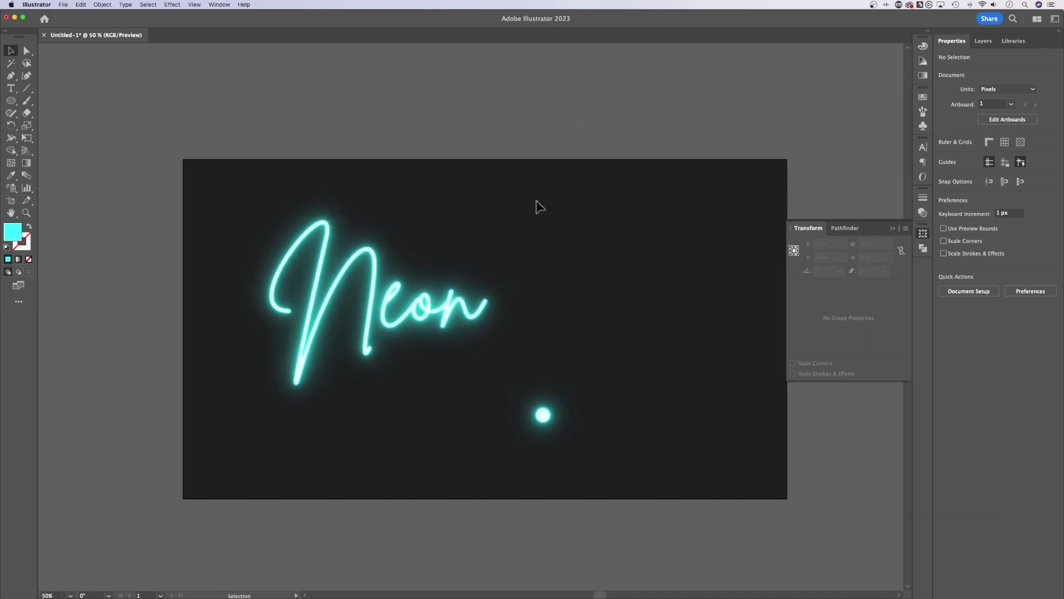
pyautogui.click(26, 101)
pyautogui.moveTo(324, 144)
pyautogui.mouseDown()
pyautogui.moveTo(373, 112)
pyautogui.moveTo(443, 102)
pyautogui.moveTo(553, 137)
pyautogui.moveTo(639, 123)
pyautogui.moveTo(696, 90)
pyautogui.mouseUp()
pyautogui.press('v')
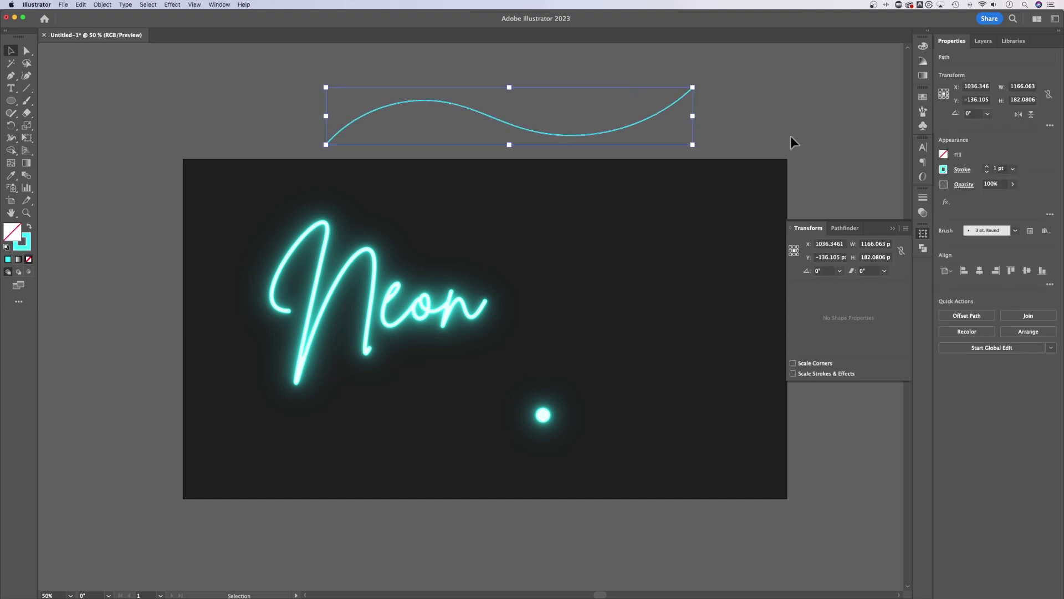
# - Try several stroke weights on the wavy path, starting with 3 pt, and settle on 2 pt
pyautogui.click(997, 169)
pyautogui.write('3')
pyautogui.press('Return')
pyautogui.press('Down')
pyautogui.press('Up')
pyautogui.press('Up')
pyautogui.press('Down')
pyautogui.press('Down')
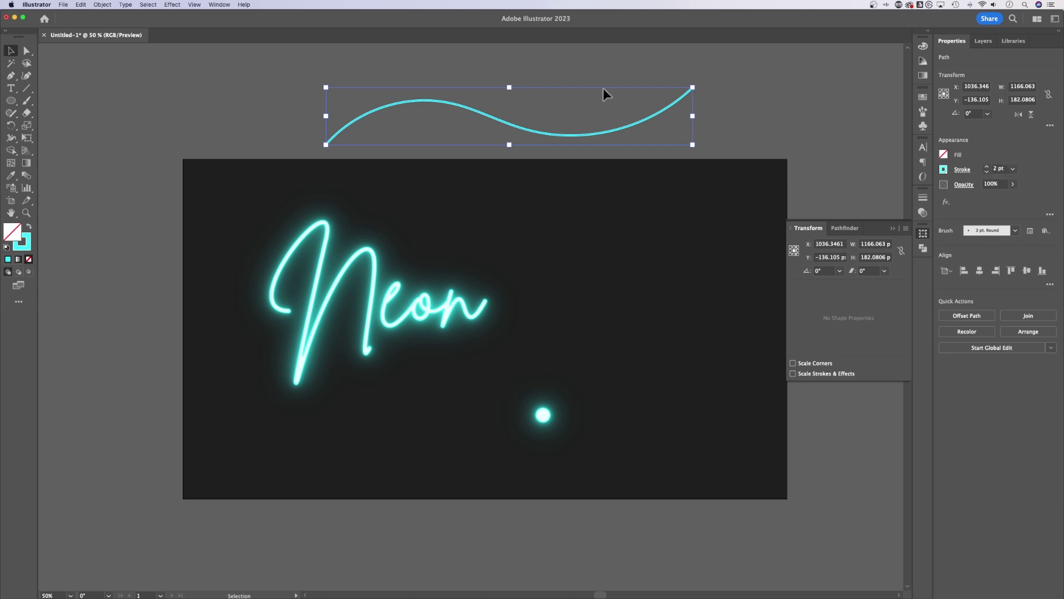
# - Reopen the graphic styles and move them clear of the wavy path
pyautogui.scroll(3, 719, 131)
pyautogui.hscroll(2, 719, 131)
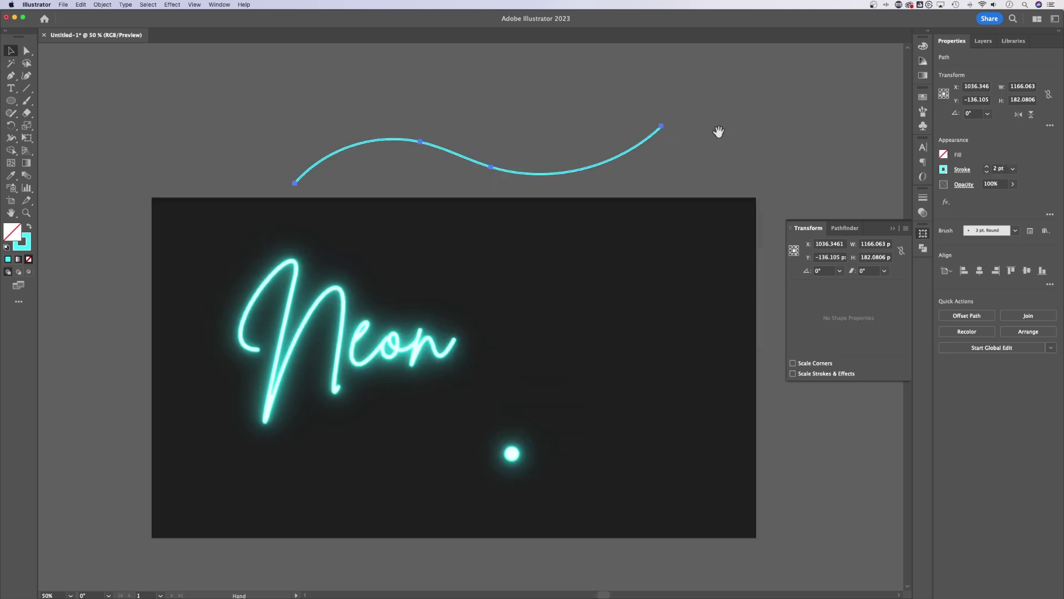
pyautogui.click(218, 5)
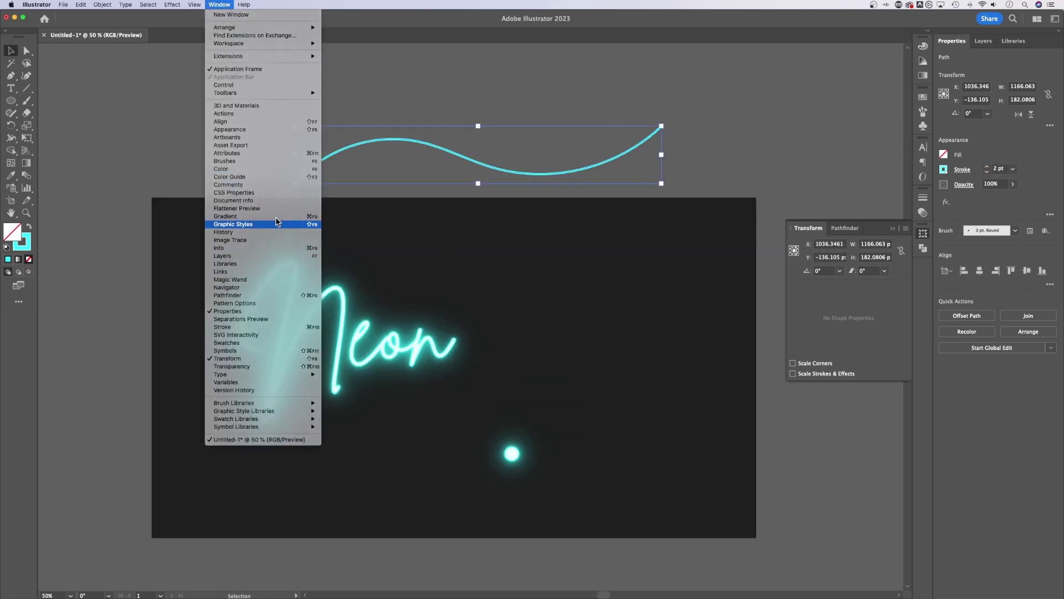
pyautogui.click(244, 224)
pyautogui.moveTo(706, 42); pyautogui.dragTo(828, 46)
# - Try the Neon Fill graphic style directly on the open wavy path, and undo it
pyautogui.click(803, 77)
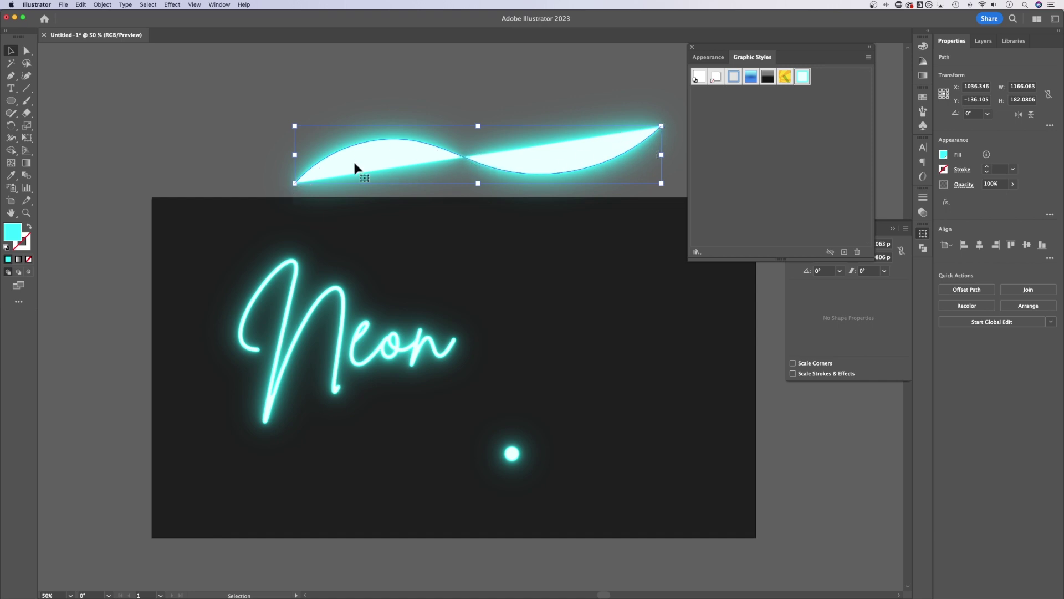
pyautogui.press('super+z')
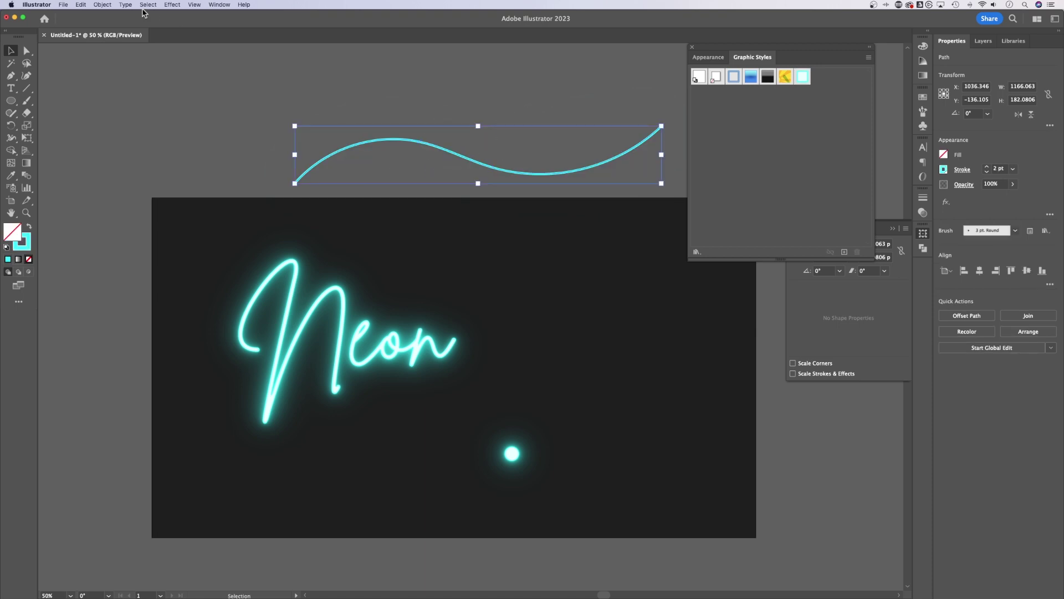
# - Expand the wavy stroke's appearance into a filled shape and apply the Neon Fill graphic style to it
pyautogui.click(109, 6)
pyautogui.click(123, 114)
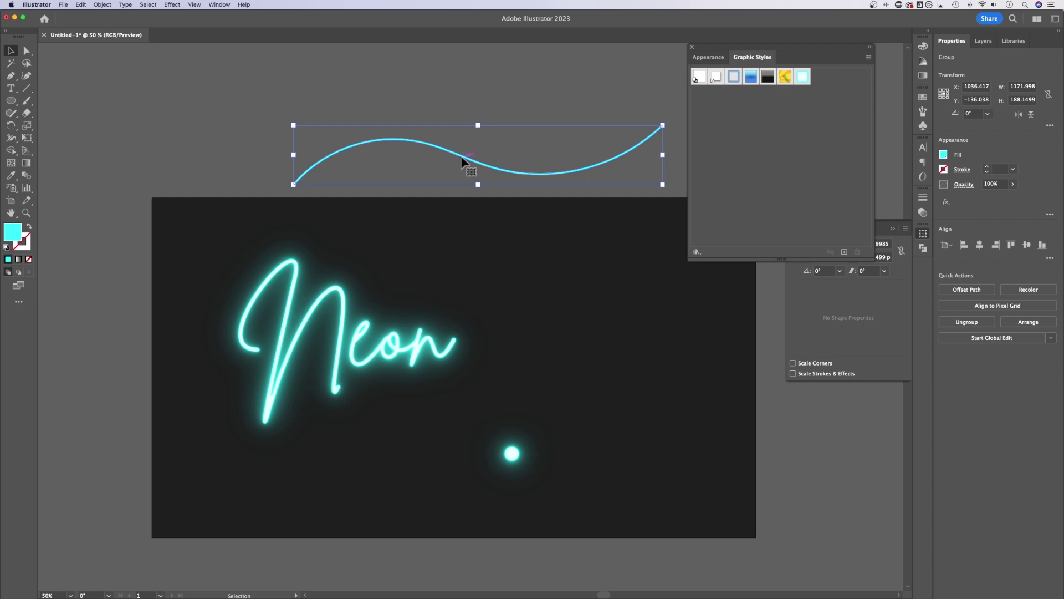
pyautogui.click(802, 77)
# - Place the glowing wave beneath the "Neon" text, rotated about 12.66°, and deselect it
pyautogui.click(604, 81)
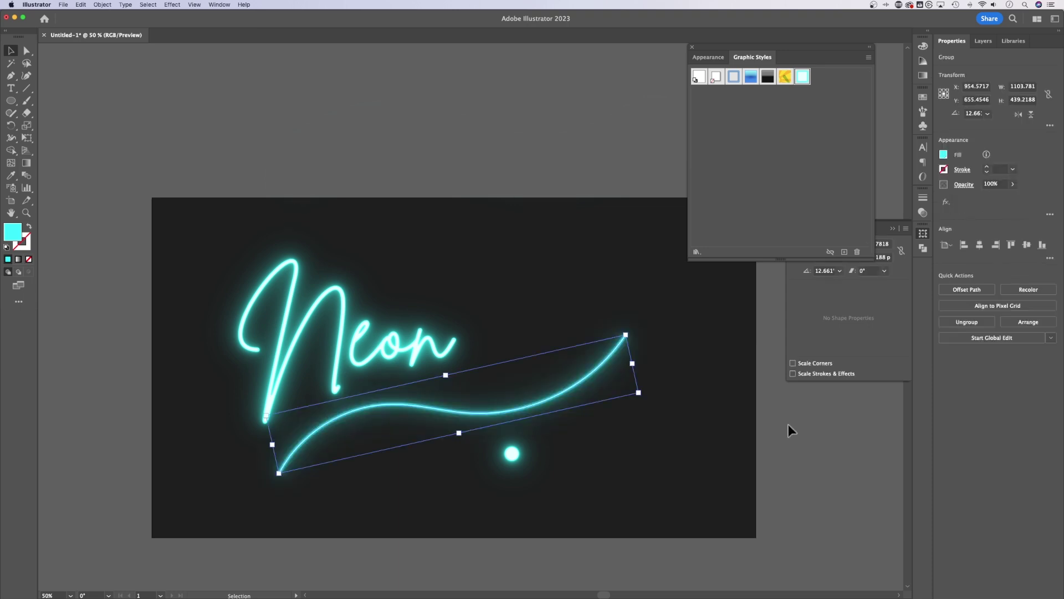
pyautogui.click(787, 424)
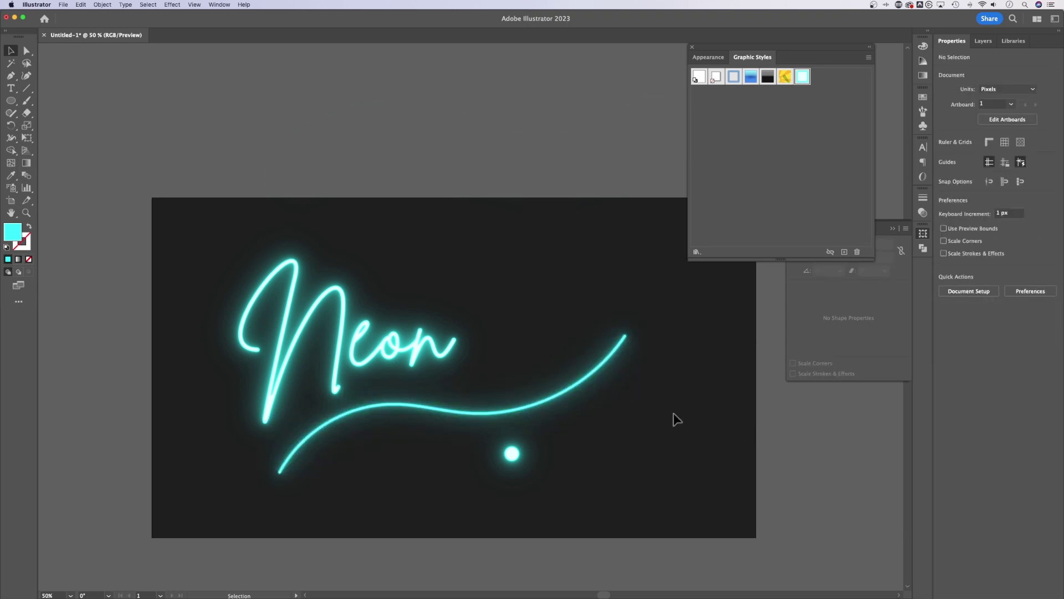